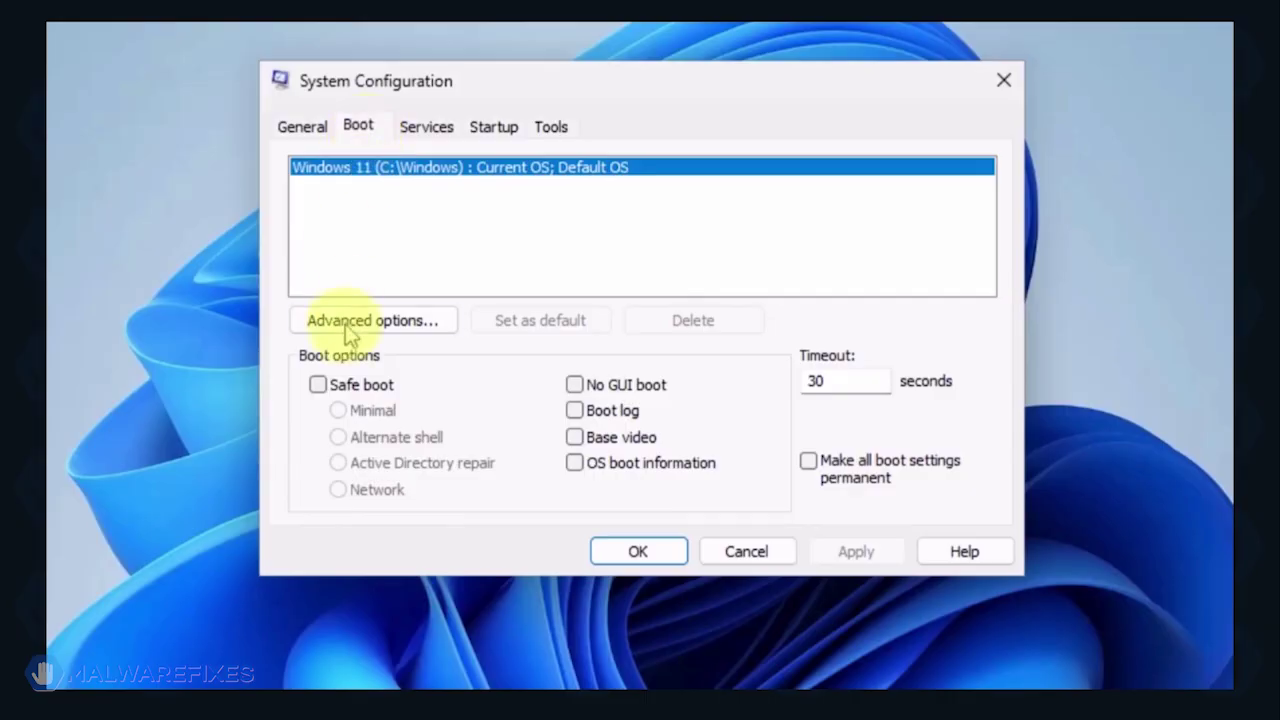
- Enable Safe boot with the Network option in the boot settings, apply the change and restart the computer
{"action": "left_click", "coordinate": [318, 385]}
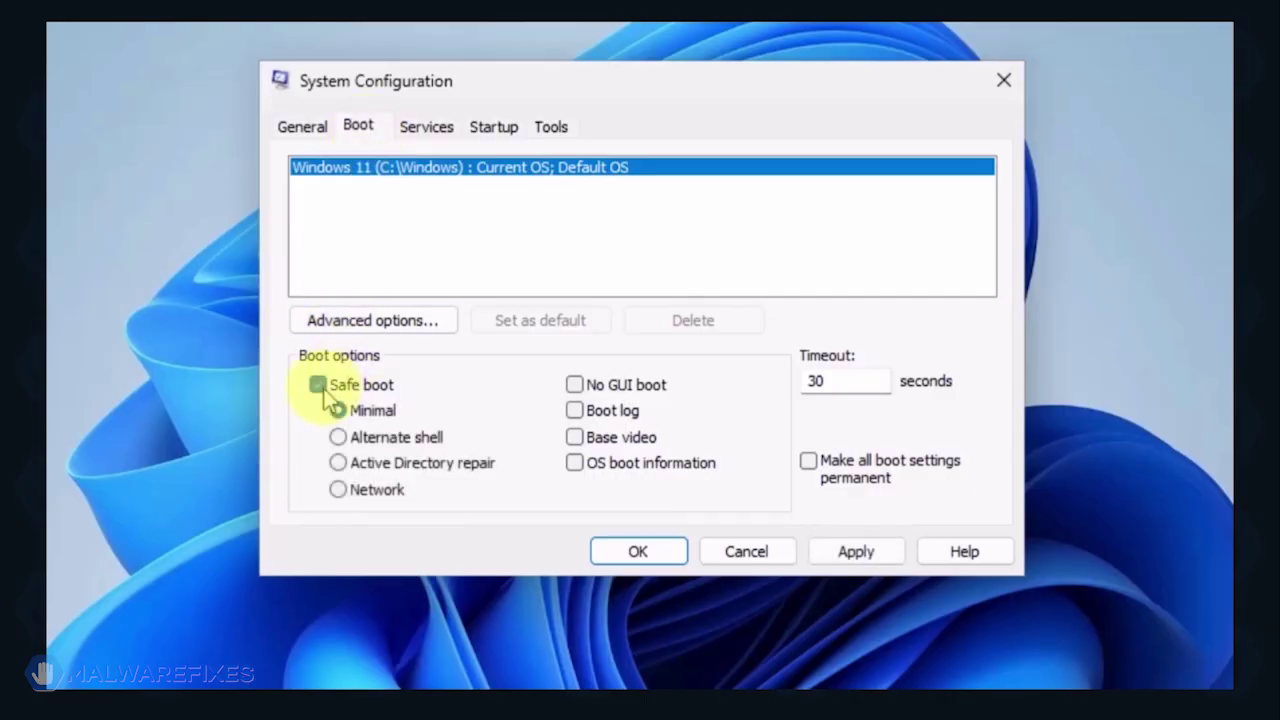
{"action": "left_click", "coordinate": [339, 490]}
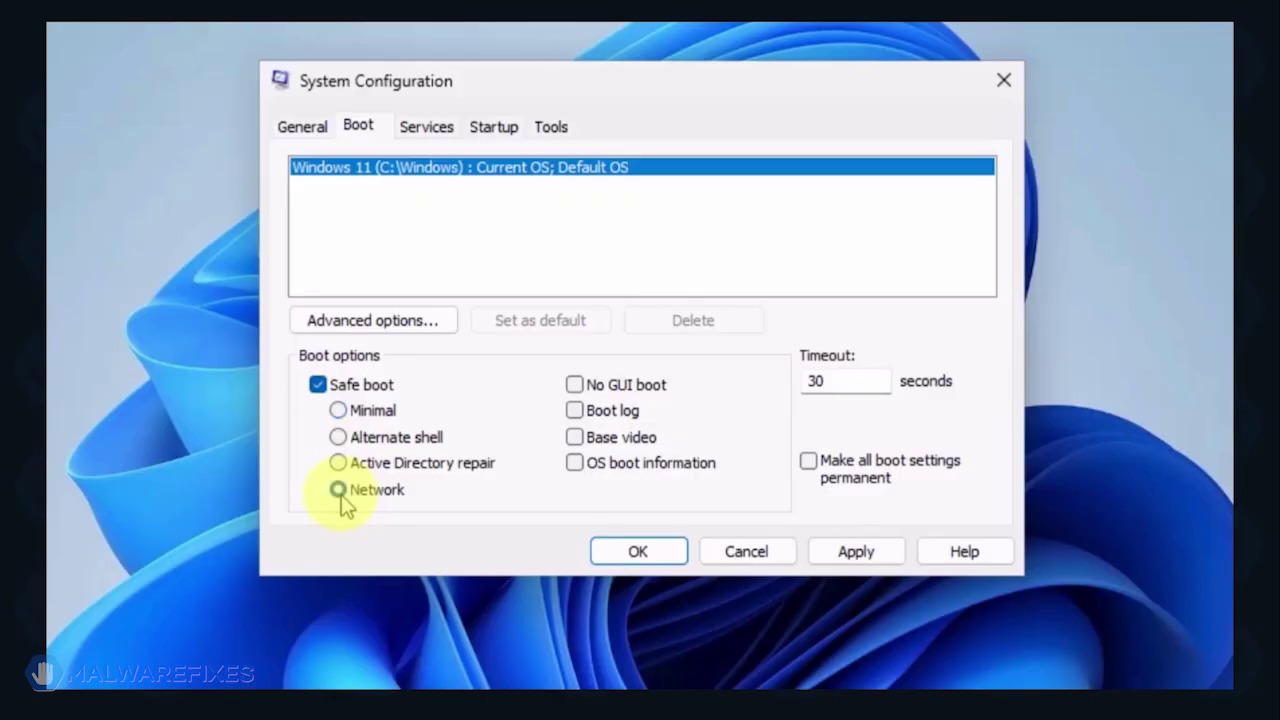
{"action": "left_click", "coordinate": [858, 552]}
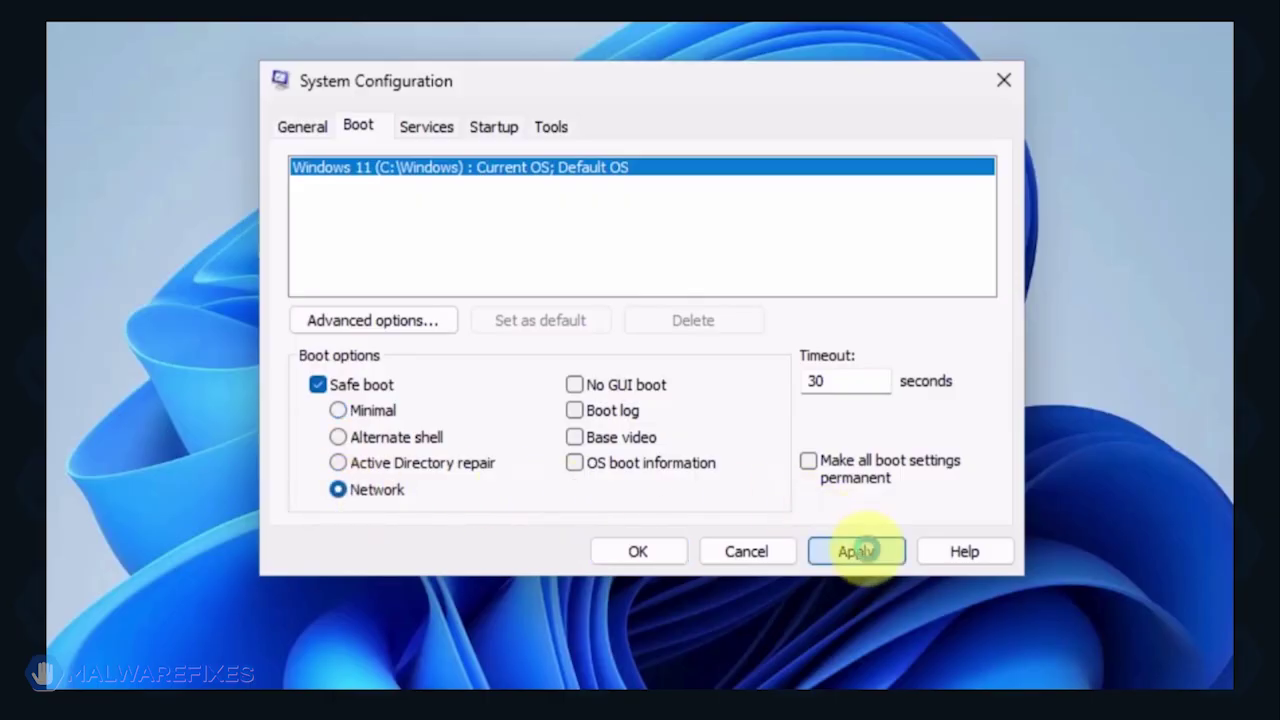
{"action": "left_click", "coordinate": [611, 553]}
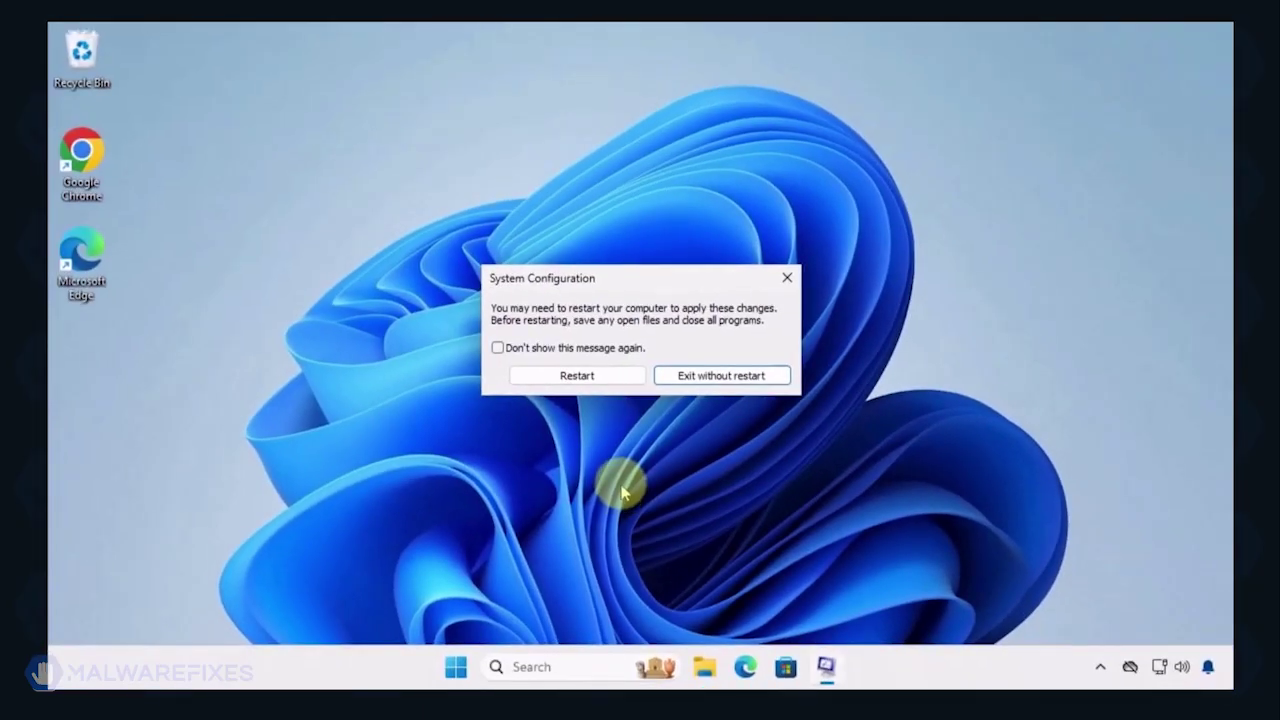
{"action": "left_click", "coordinate": [600, 384]}
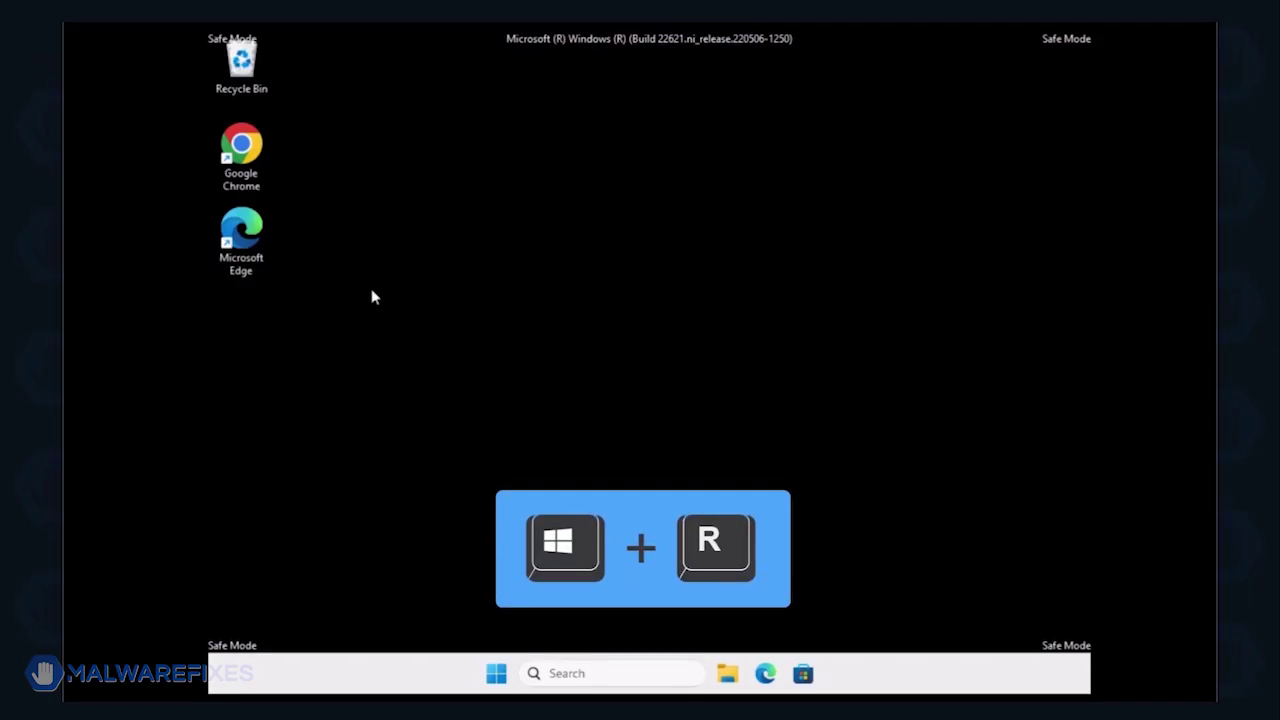
- Run appwiz.cpl to open Programs and Features
{"action": "left_click", "coordinate": [230, 480]}
{"action": "key", "text": "super+r"}
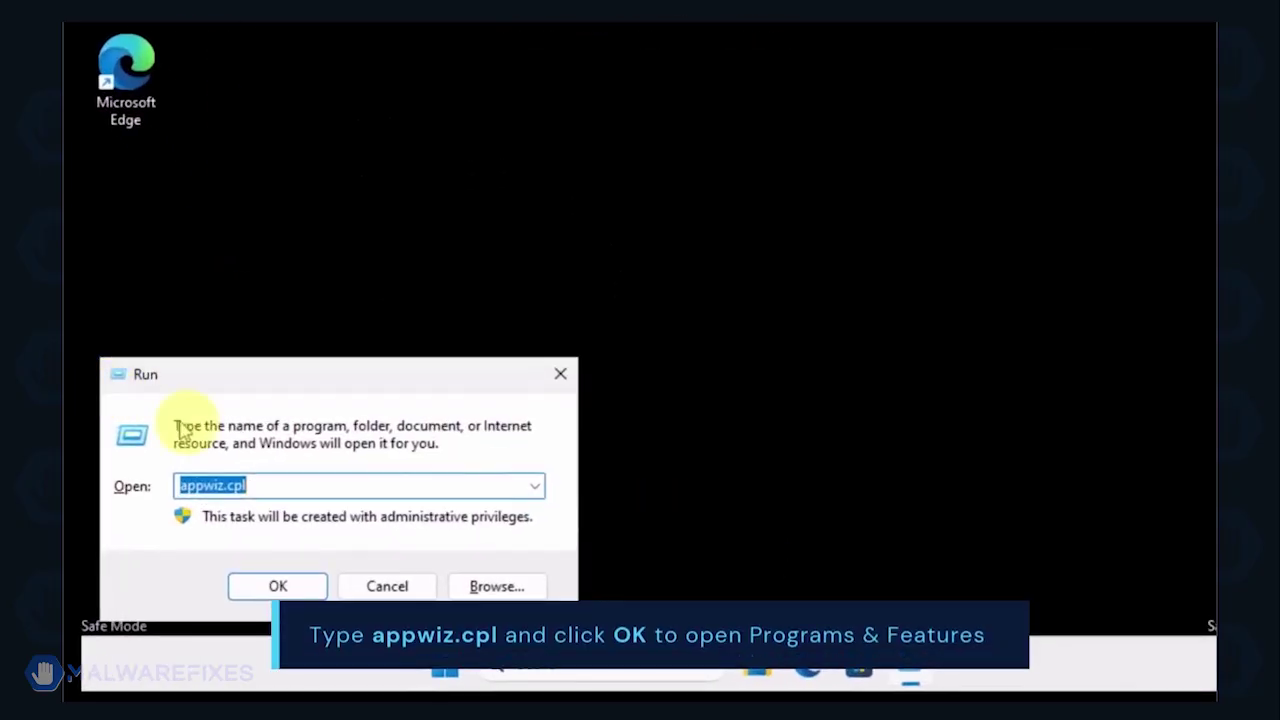
{"action": "left_click", "coordinate": [279, 487]}
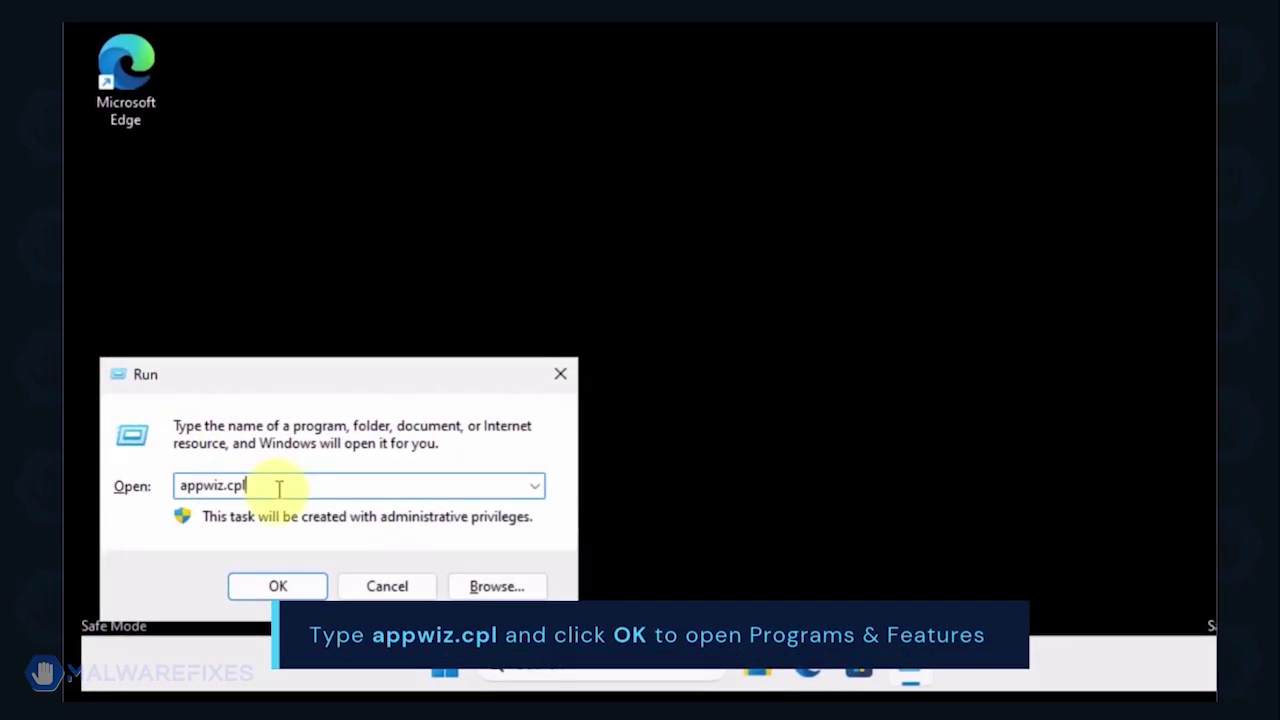
{"action": "left_click", "coordinate": [279, 586]}
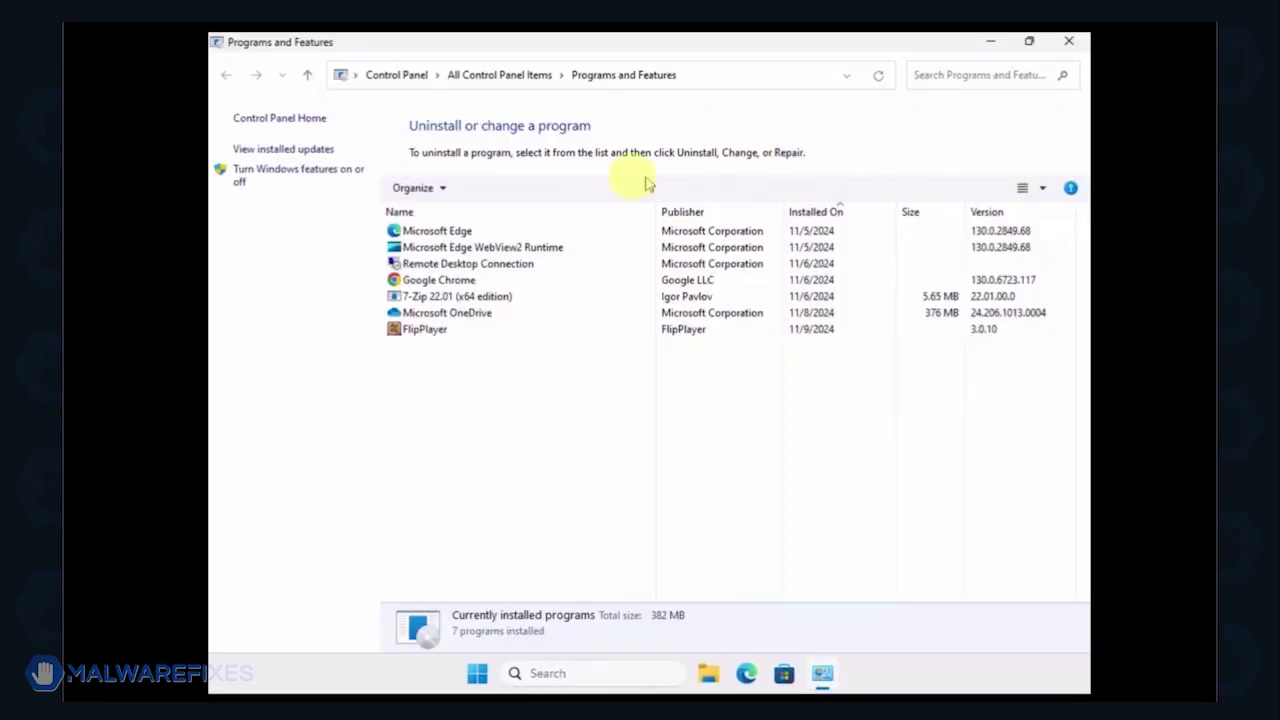
- Sort the installed programs by newest installation date, uninstall FlipPlayer and close Programs and Features
{"action": "left_click", "coordinate": [815, 220]}
{"action": "left_click", "coordinate": [816, 214]}
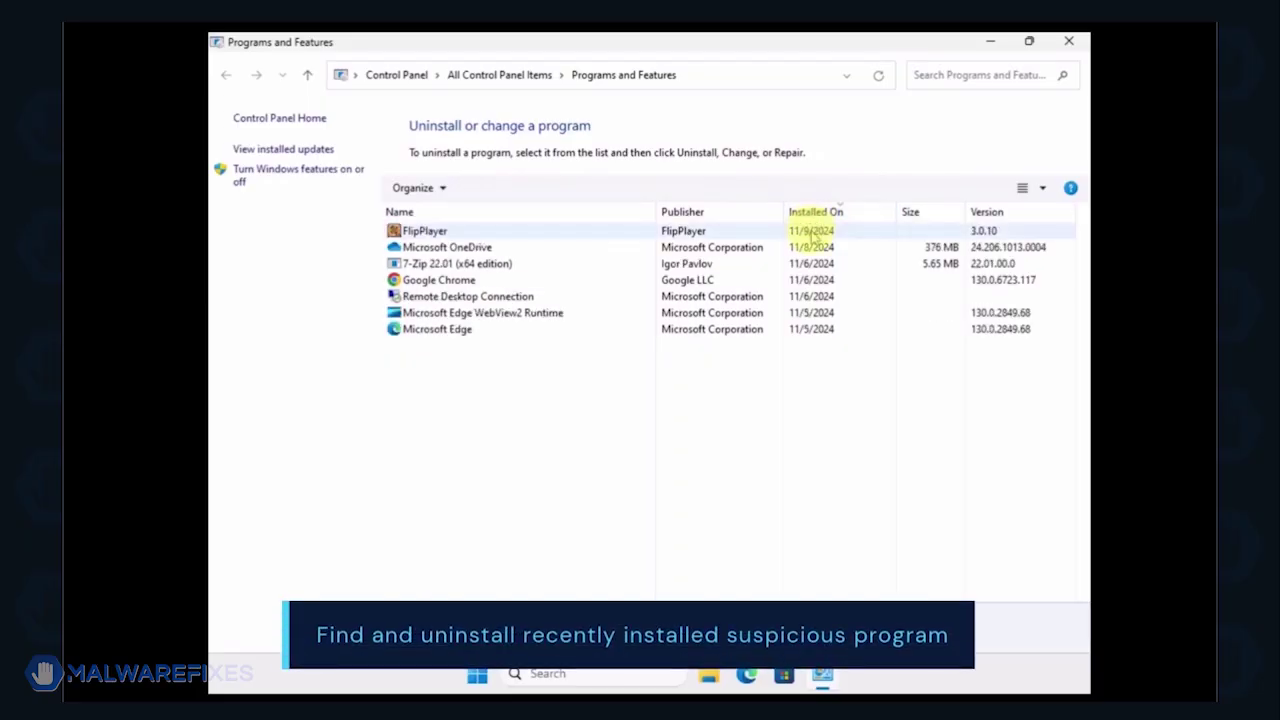
{"action": "left_click", "coordinate": [813, 232]}
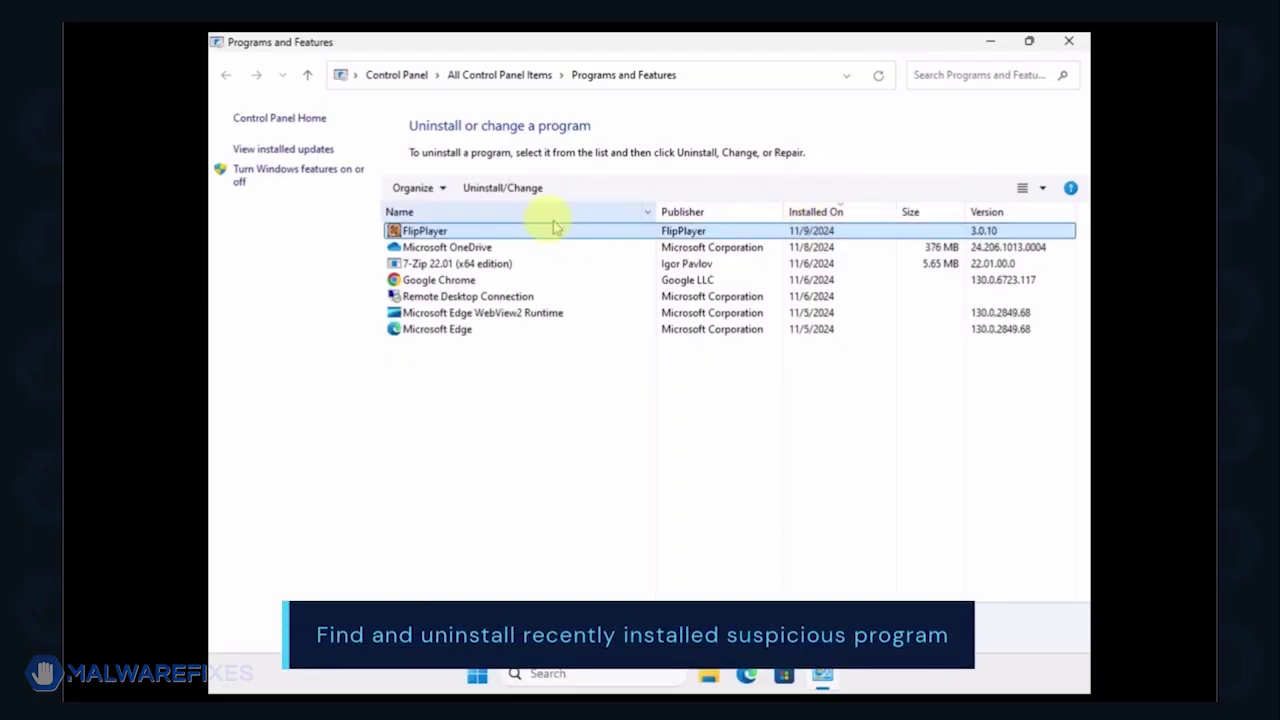
{"action": "left_click", "coordinate": [498, 192]}
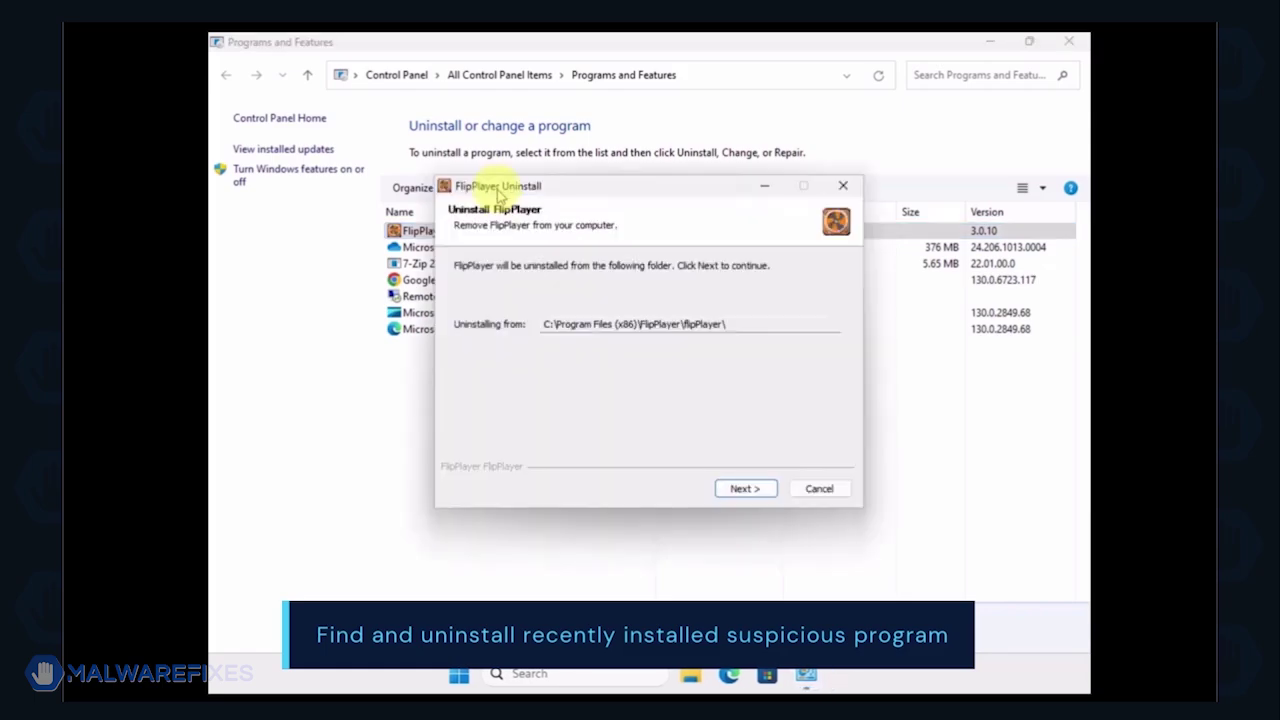
{"action": "left_click", "coordinate": [738, 489]}
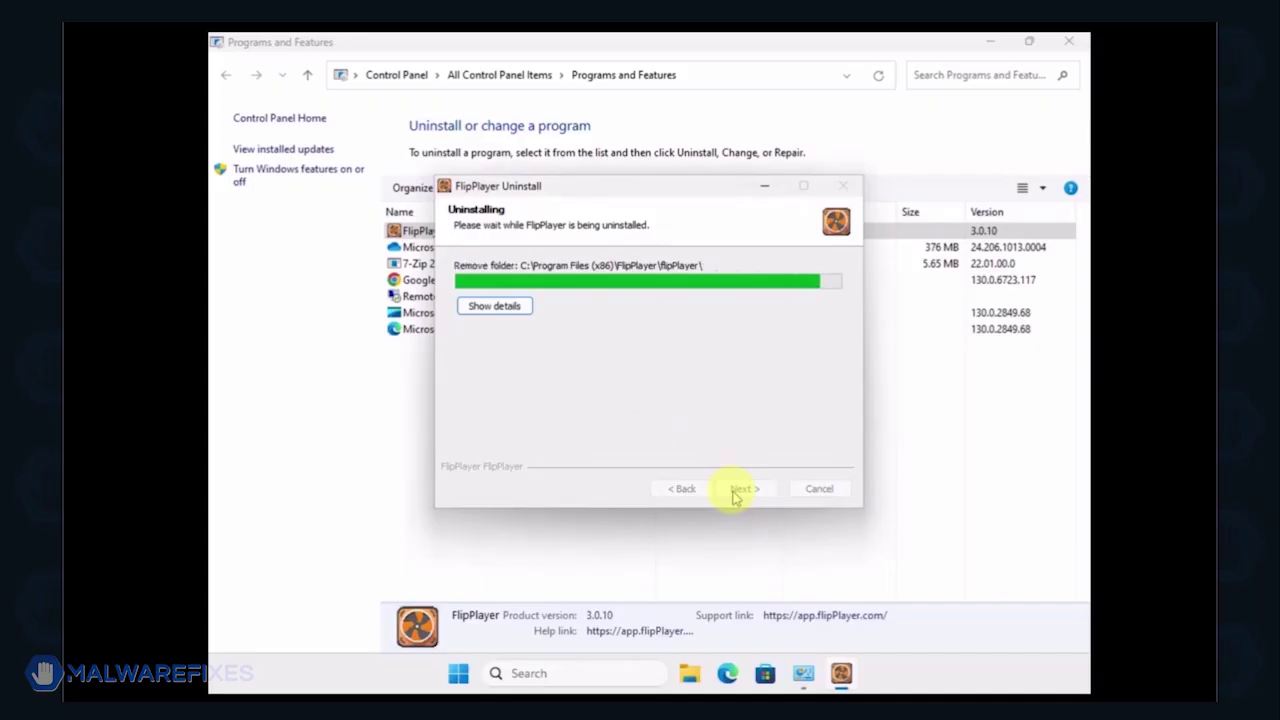
{"action": "left_click", "coordinate": [744, 489]}
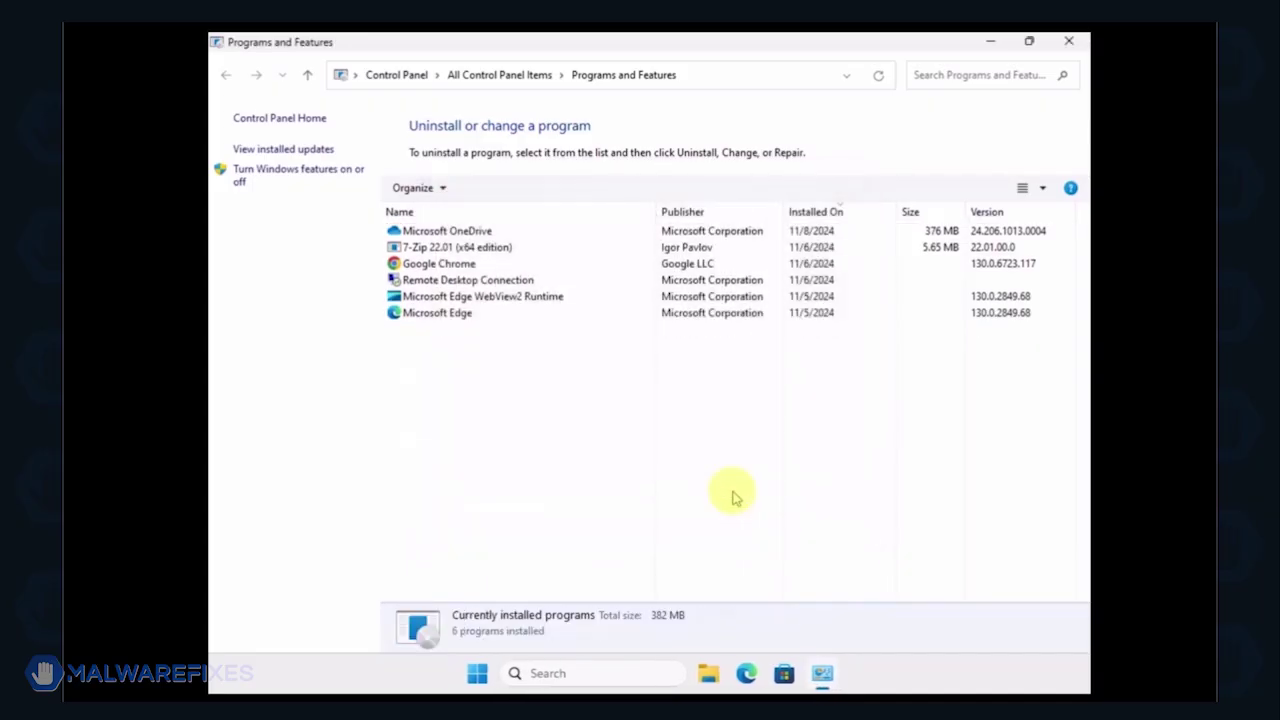
{"action": "left_click", "coordinate": [1069, 42]}
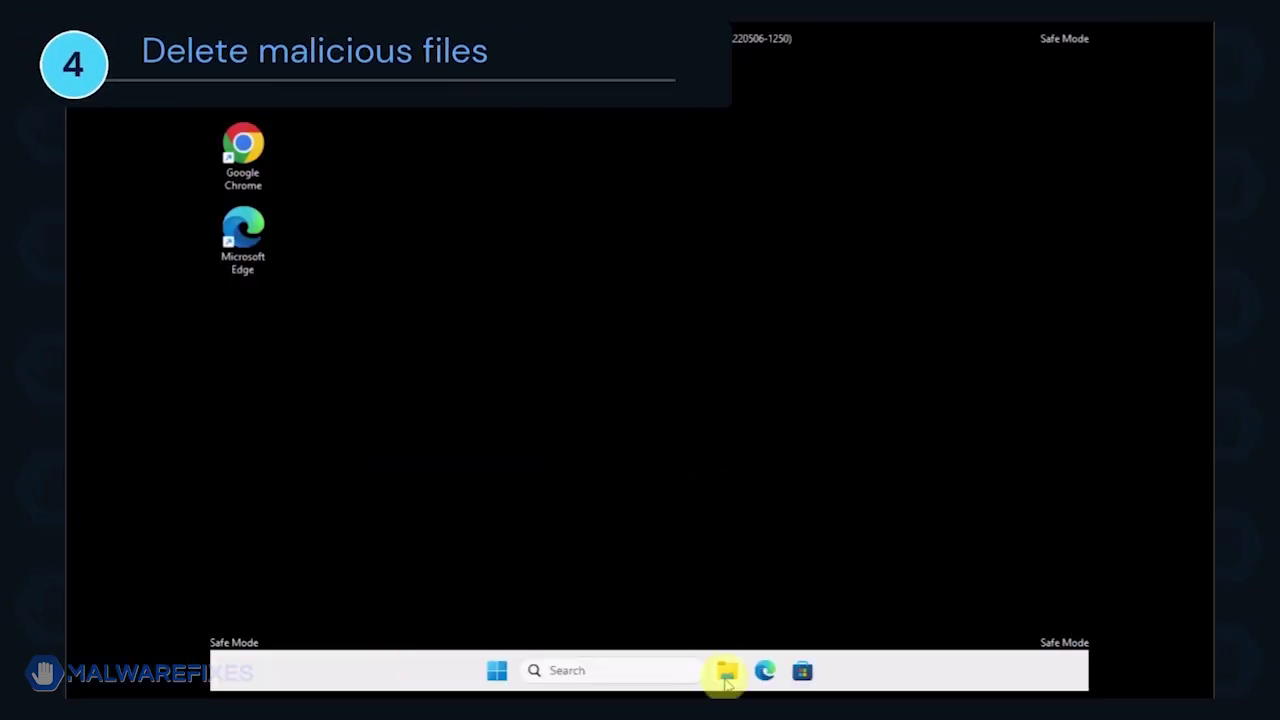
- Switch to File Explorer and turn on the display of hidden items
{"action": "left_click", "coordinate": [727, 674]}
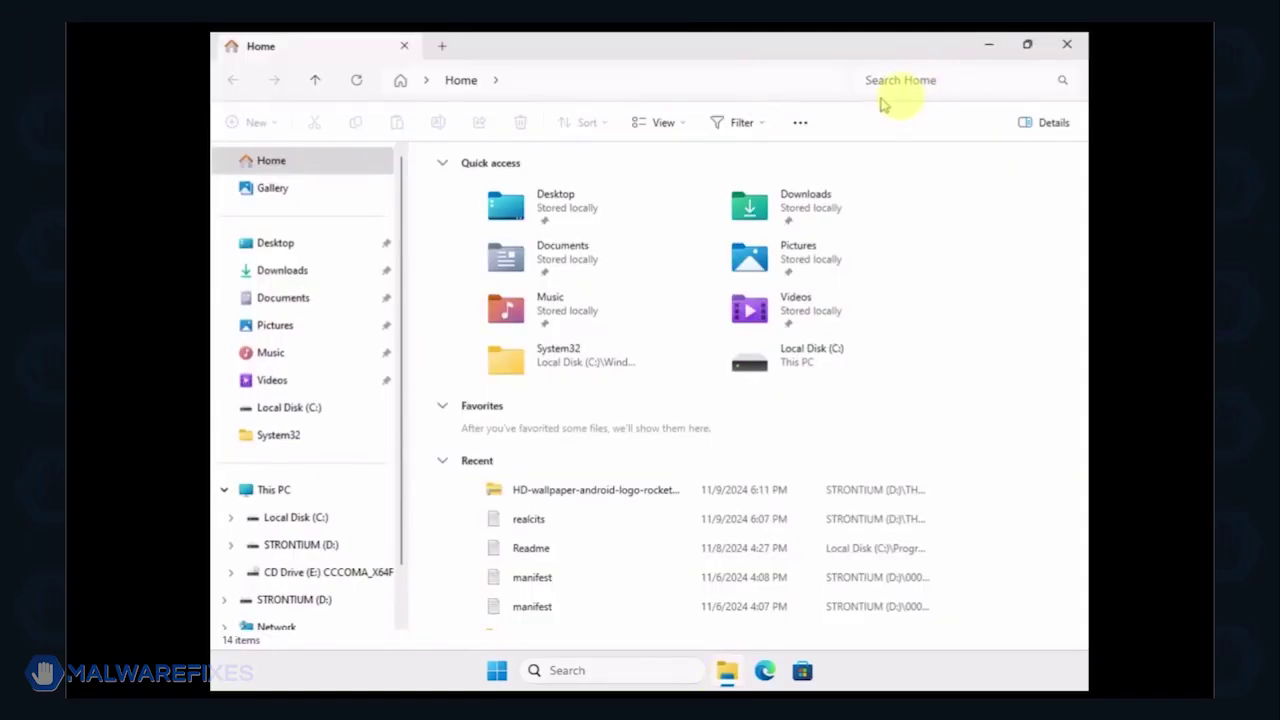
{"action": "left_click", "coordinate": [680, 119]}
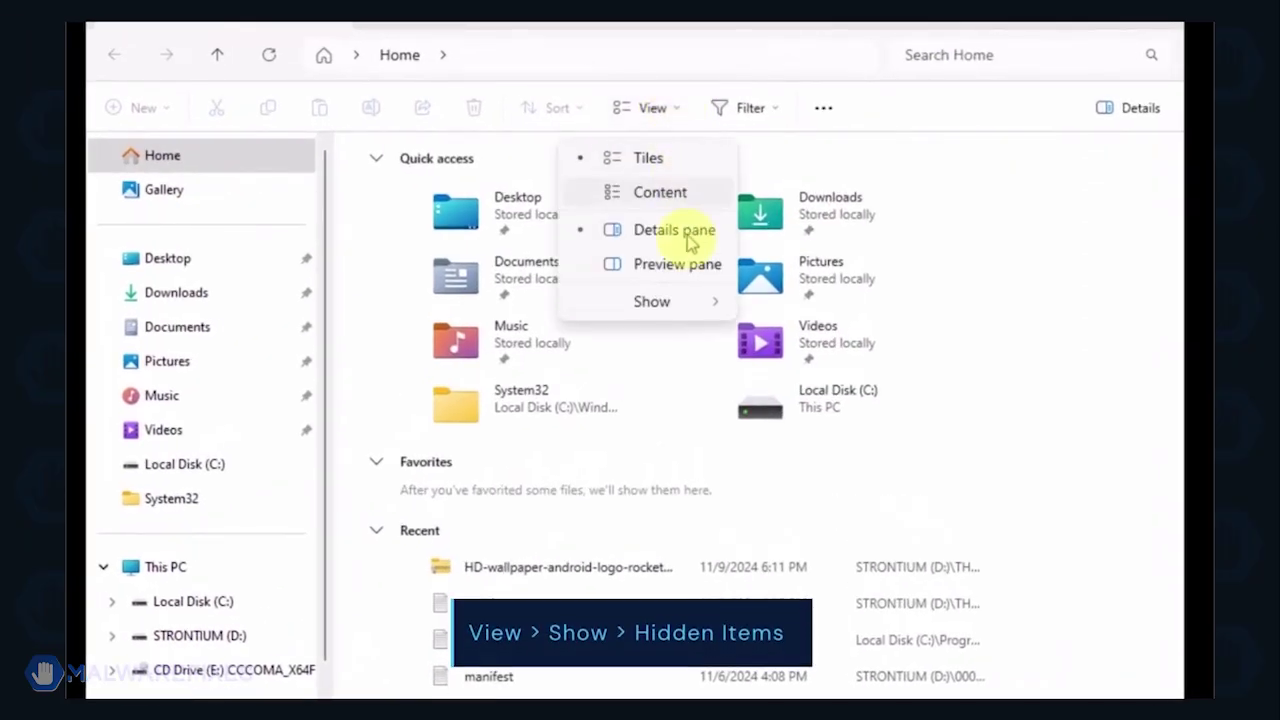
{"action": "mouse_move", "coordinate": [684, 310]}
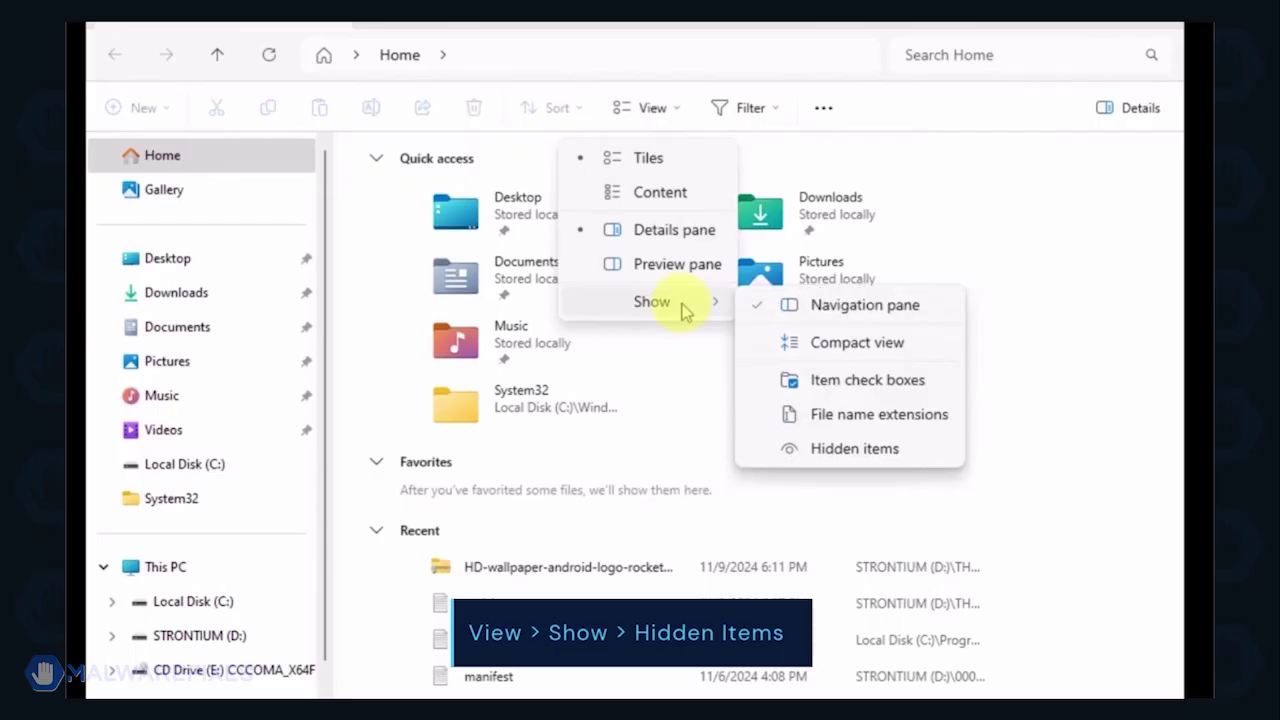
{"action": "left_click", "coordinate": [878, 452]}
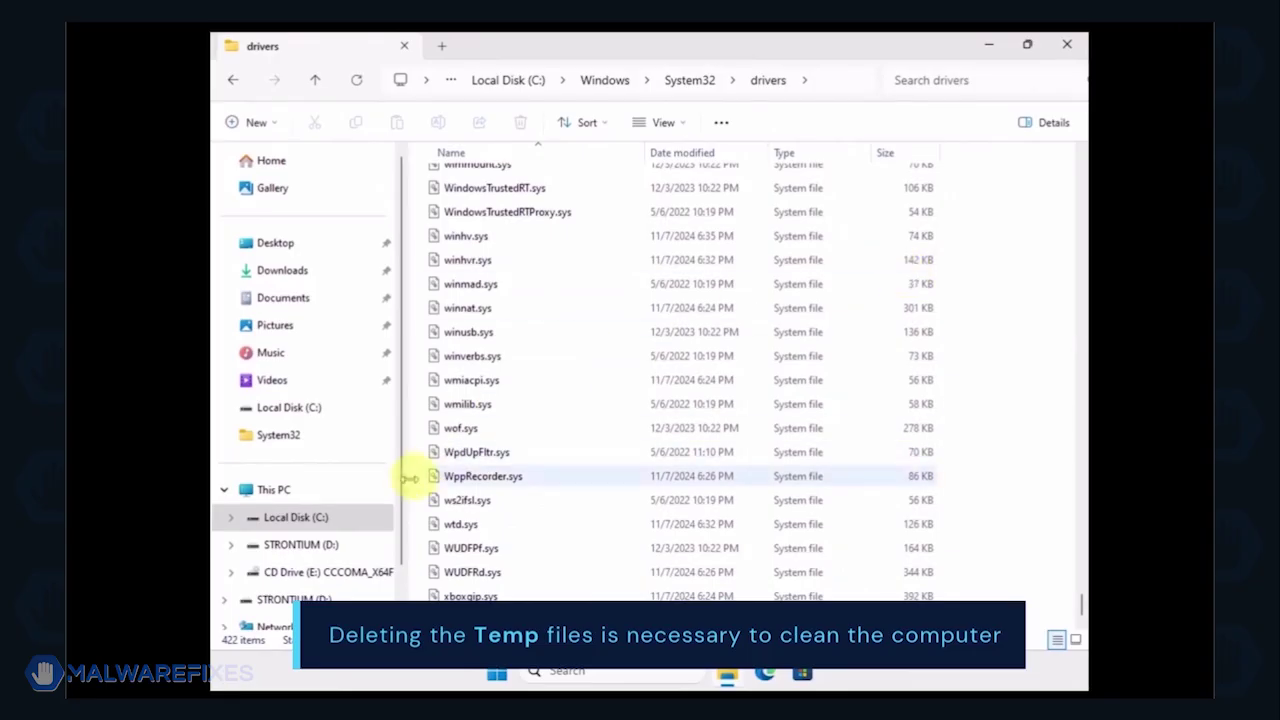
- Browse to the folder C:\Users\MalwareFixes\AppData\Local\Temp
{"action": "left_click", "coordinate": [326, 518]}
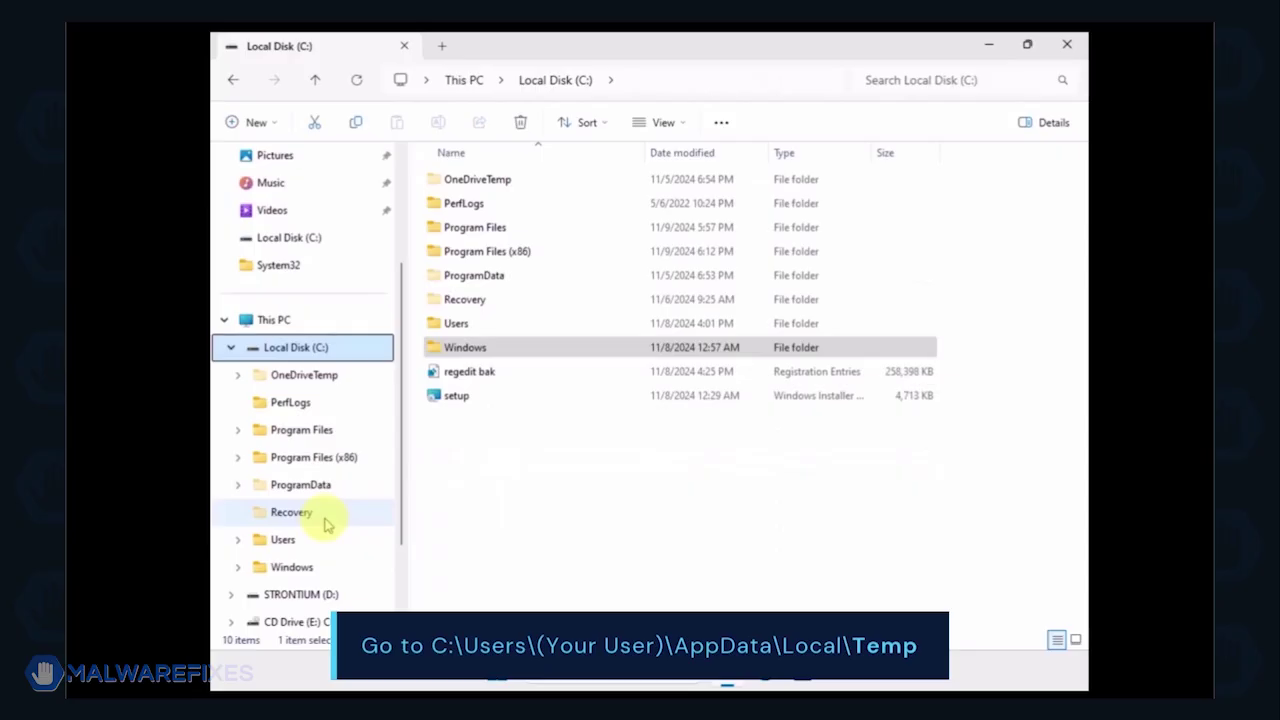
{"action": "double_click", "coordinate": [451, 325]}
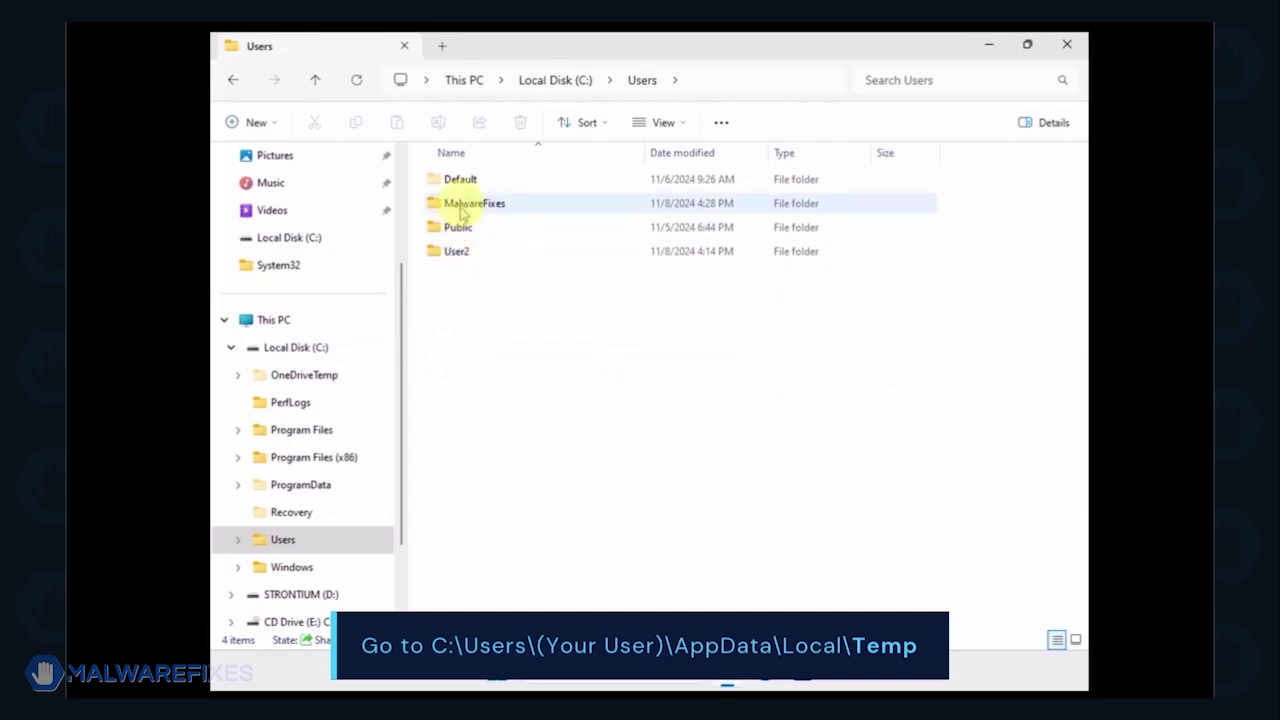
{"action": "double_click", "coordinate": [470, 203]}
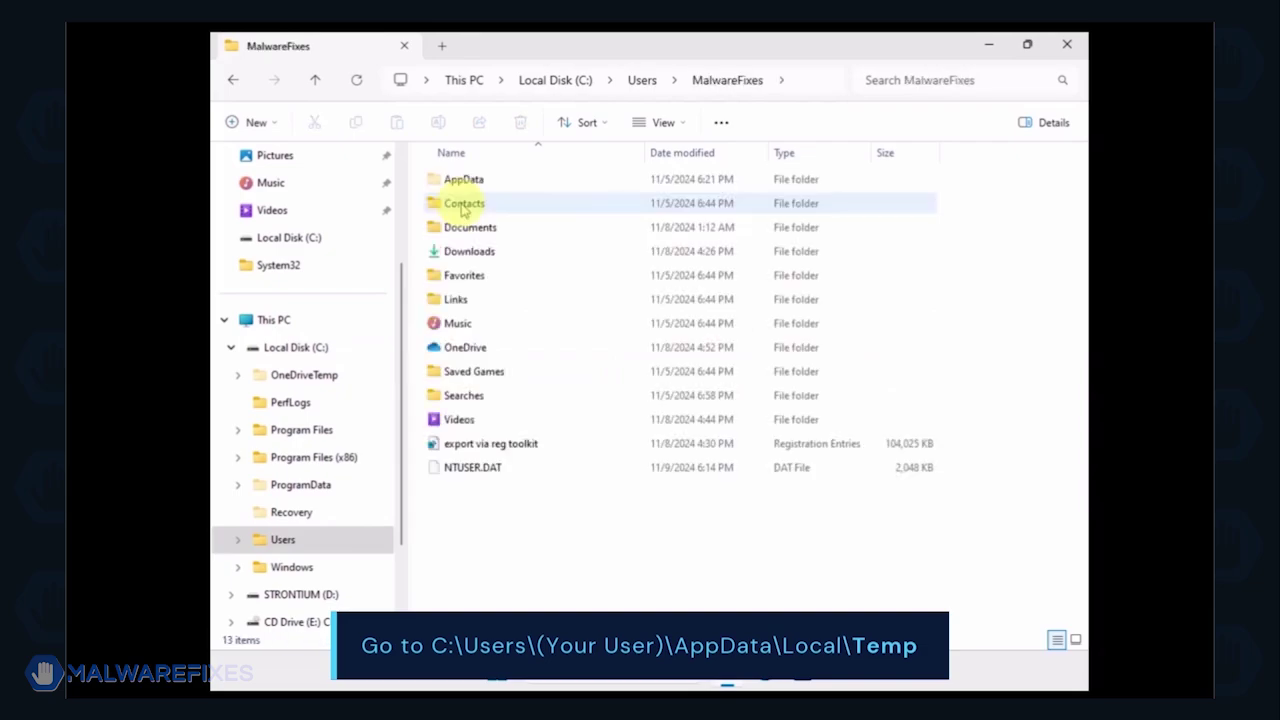
{"action": "double_click", "coordinate": [460, 182]}
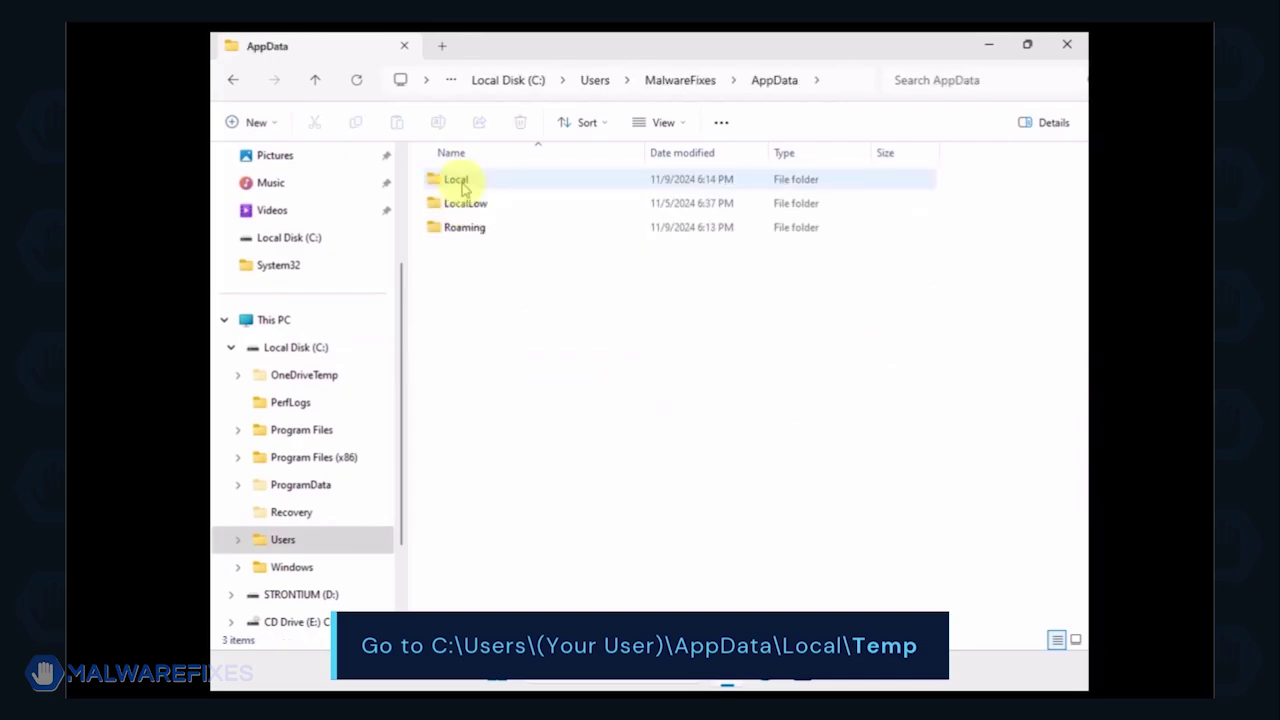
{"action": "double_click", "coordinate": [458, 182]}
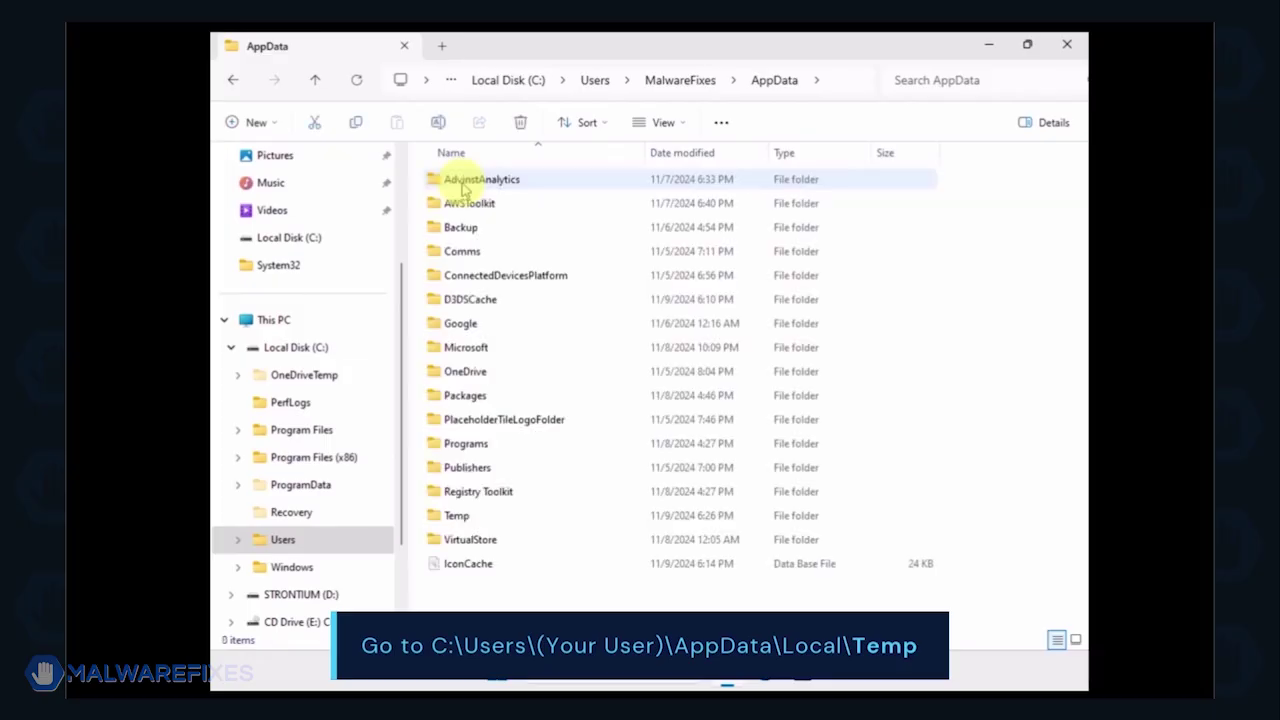
{"action": "double_click", "coordinate": [453, 517]}
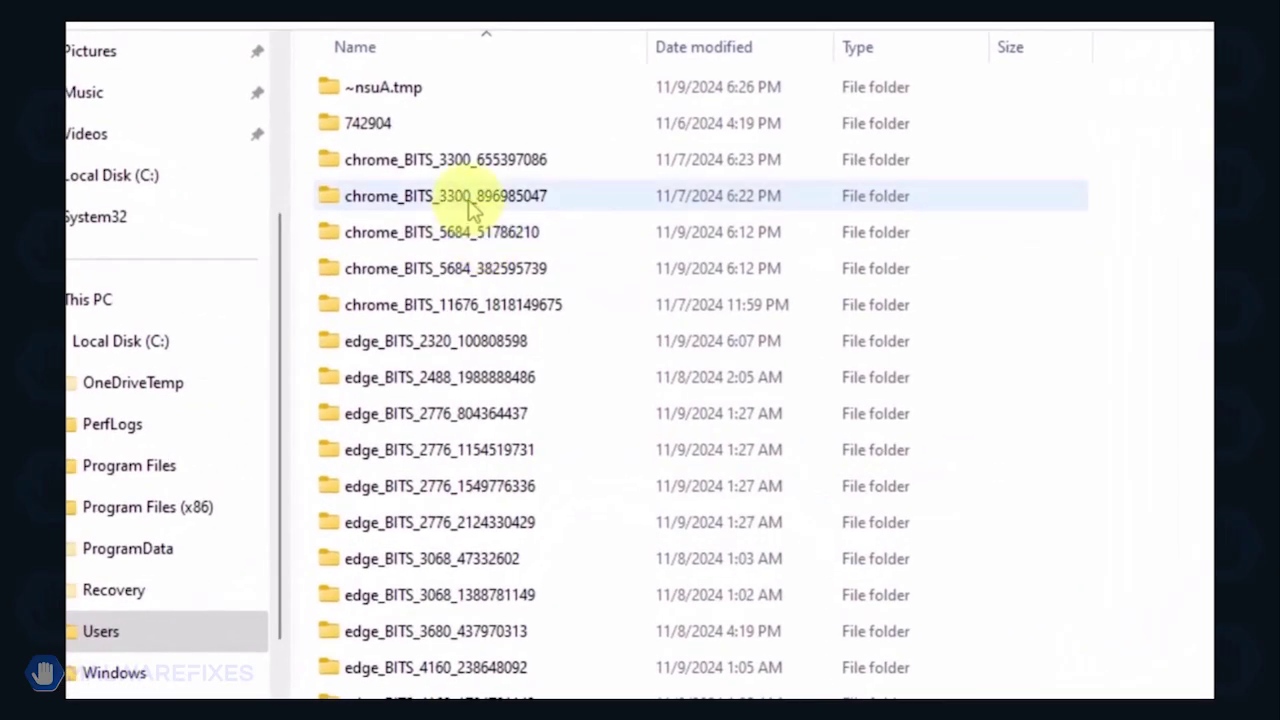
- Delete all files and folders inside the Temp folder
{"action": "key", "text": "ctrl+a"}
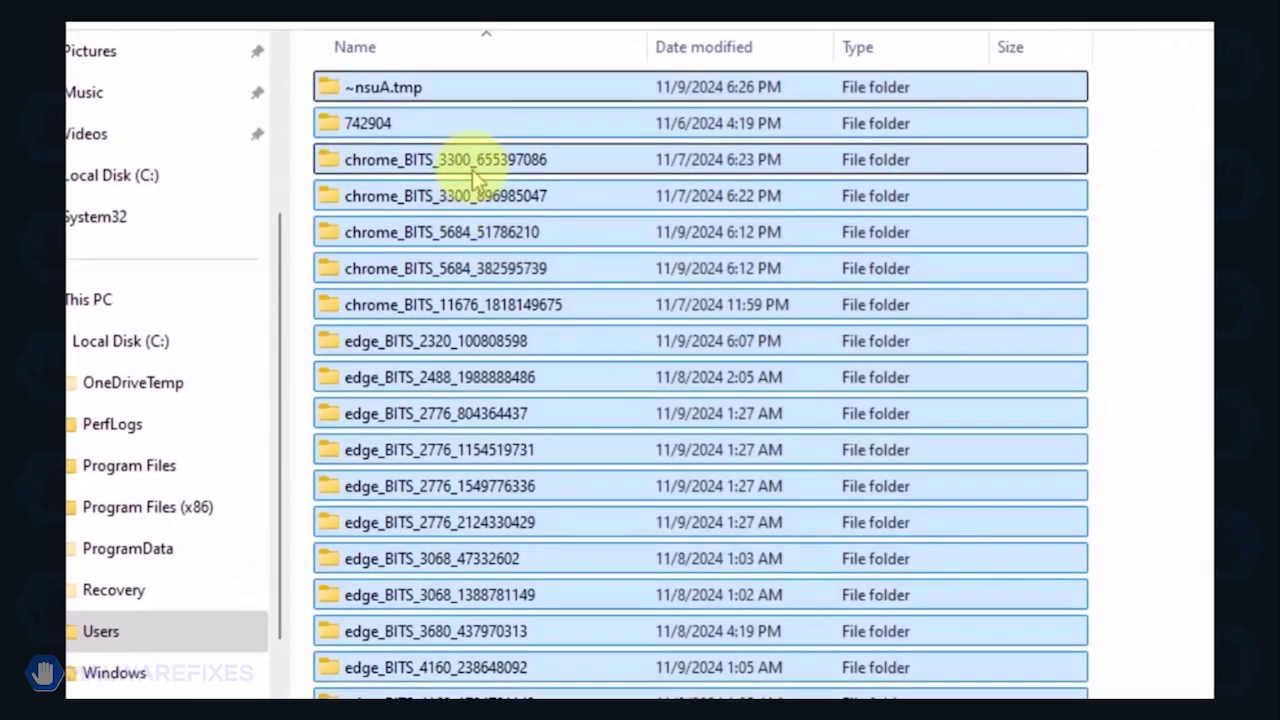
{"action": "left_click", "coordinate": [477, 172]}
{"action": "right_click", "coordinate": [477, 172]}
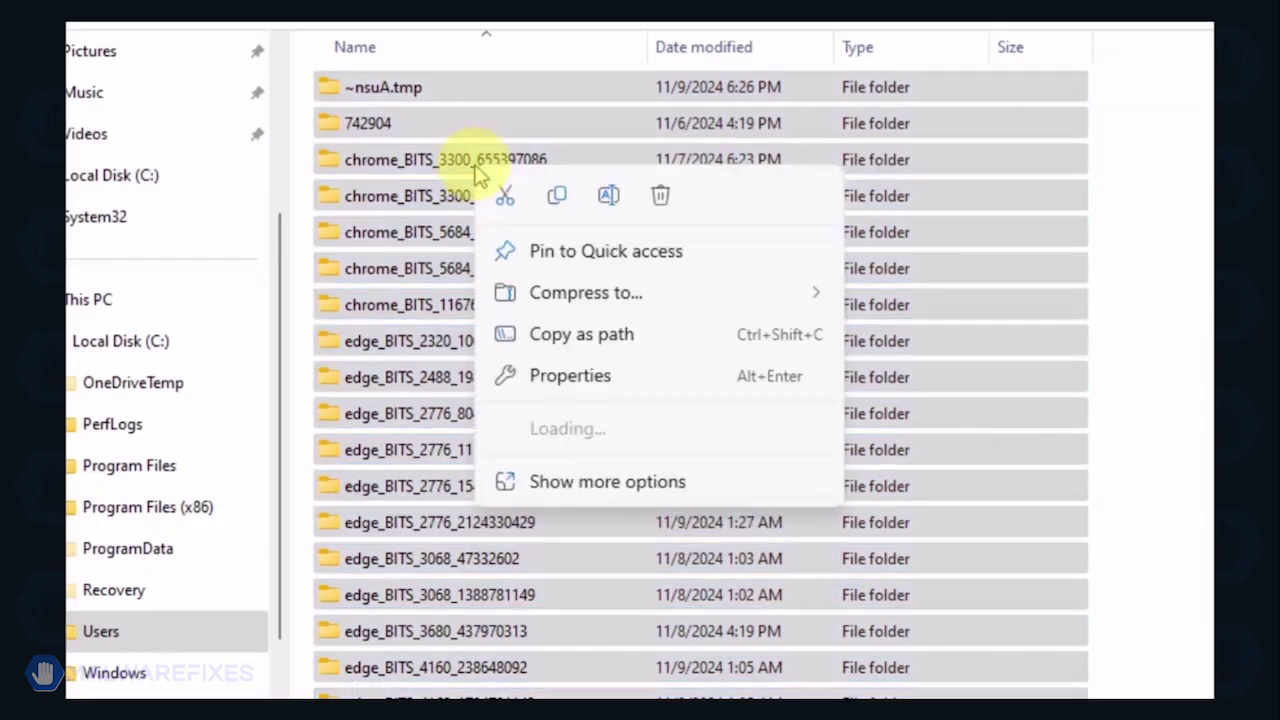
{"action": "left_click", "coordinate": [662, 197]}
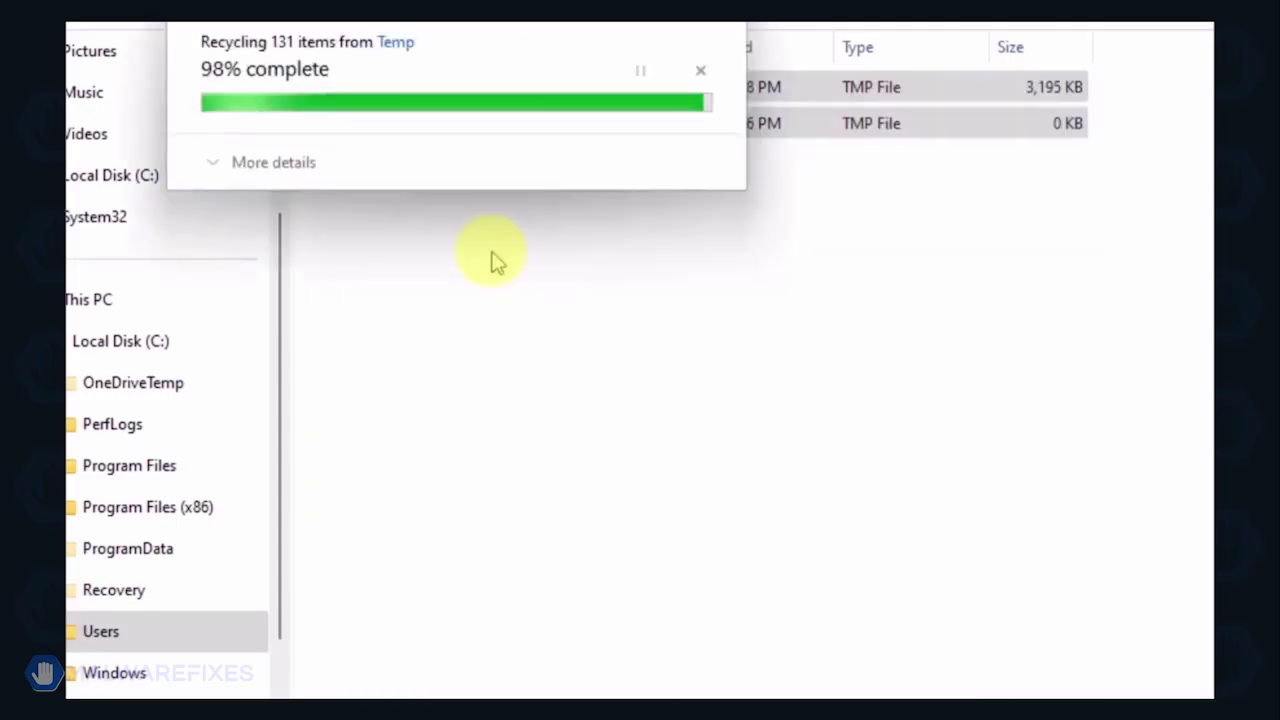
{"action": "left_click", "coordinate": [628, 294]}
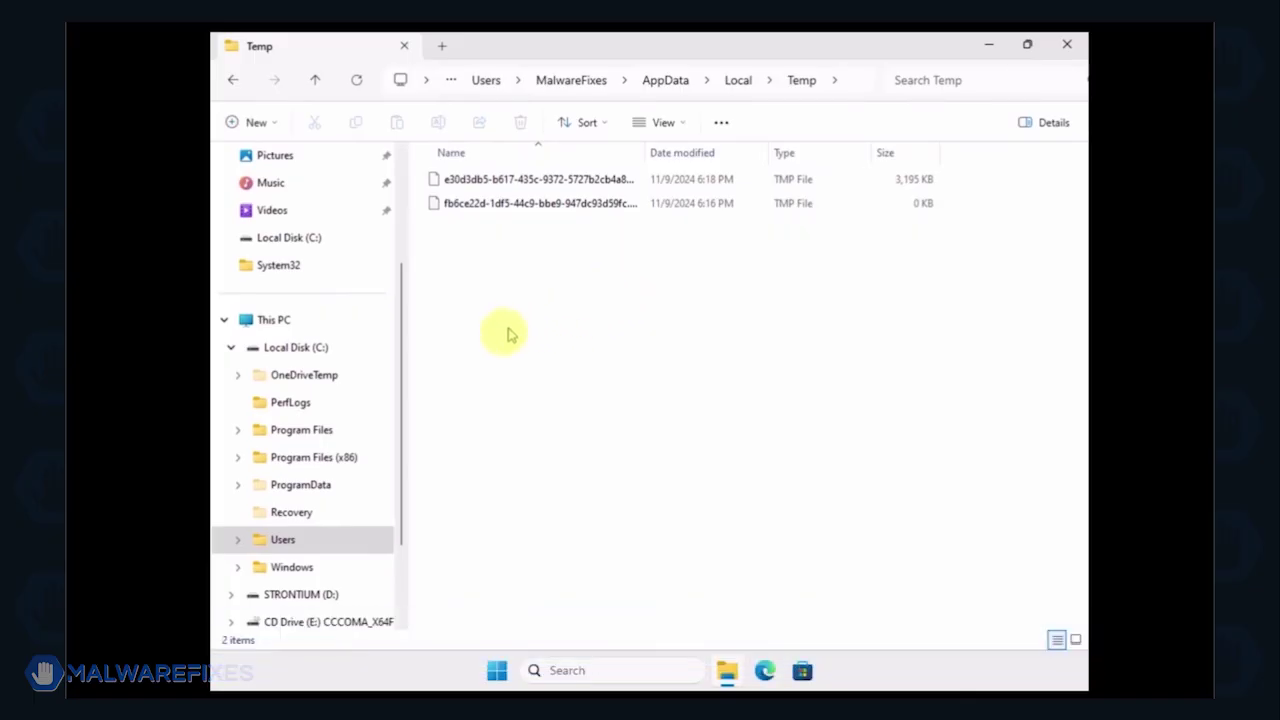
- Browse to the folder C:\ProgramData\Microsoft\Windows Defender
{"action": "left_click", "coordinate": [318, 357]}
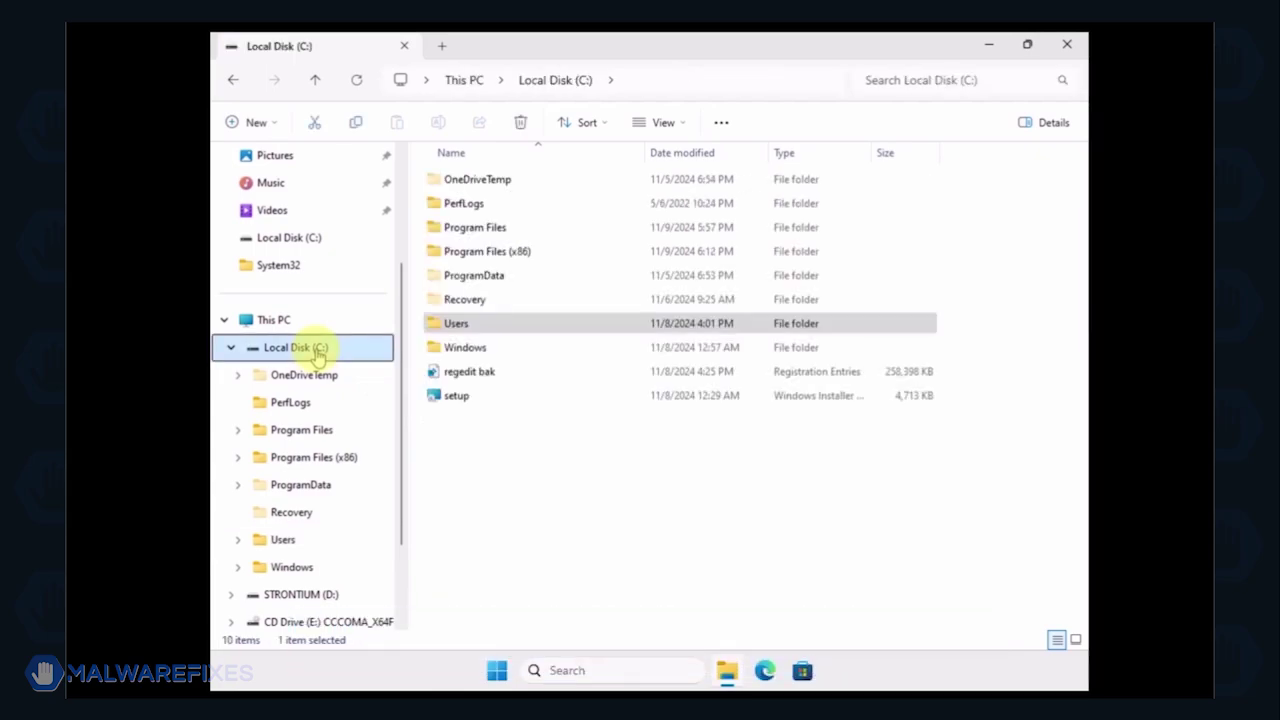
{"action": "double_click", "coordinate": [485, 280]}
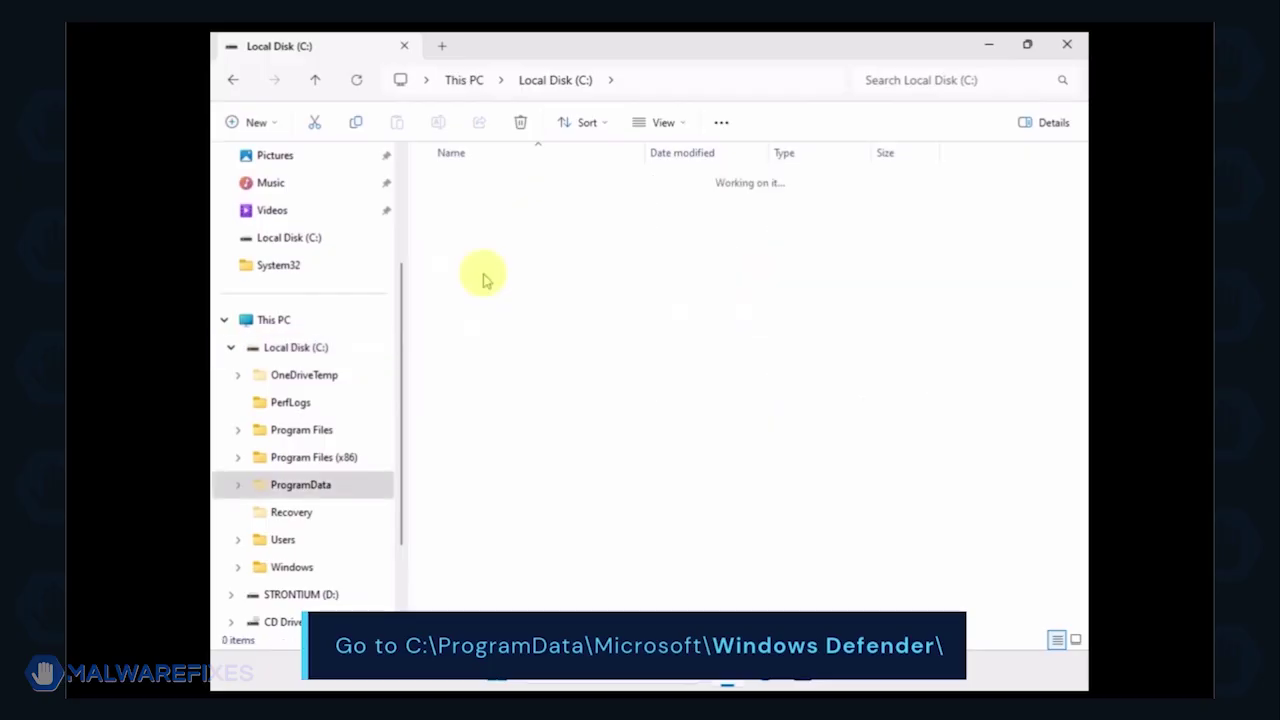
{"action": "double_click", "coordinate": [466, 181]}
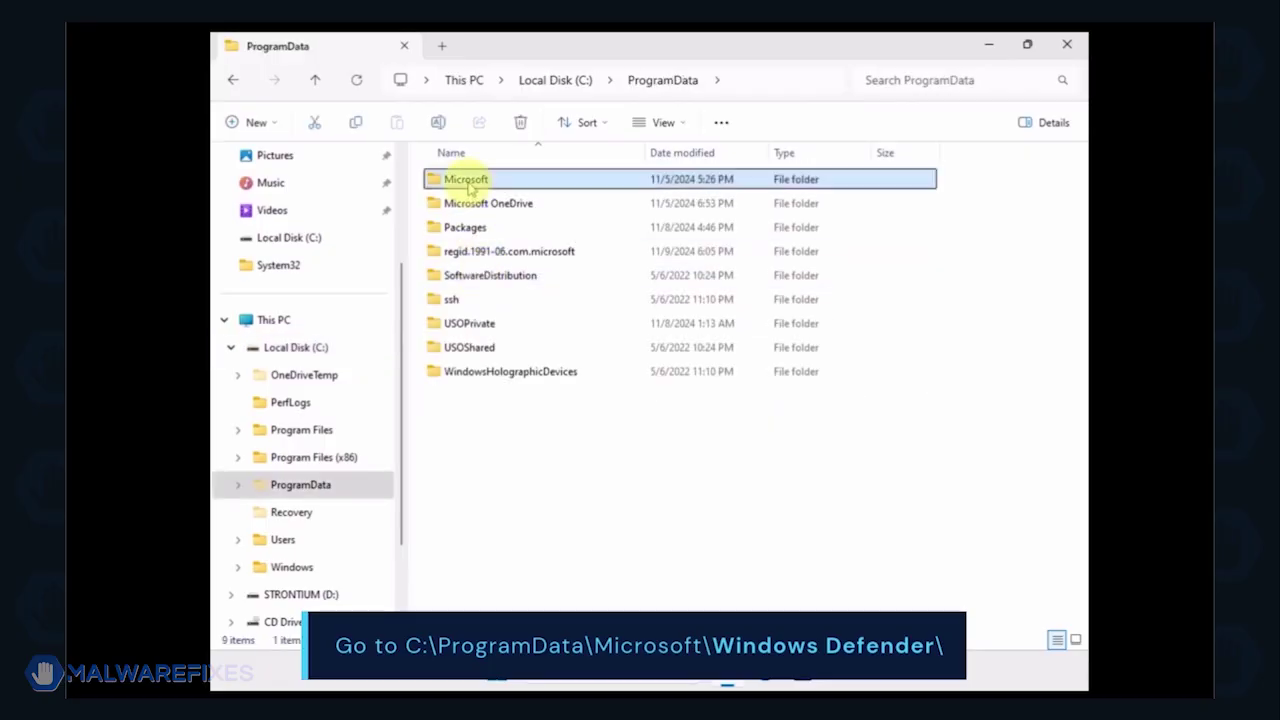
{"action": "scroll", "coordinate": [550, 400], "scroll_direction": "down", "scroll_amount": 3}
{"action": "left_click", "coordinate": [505, 497]}
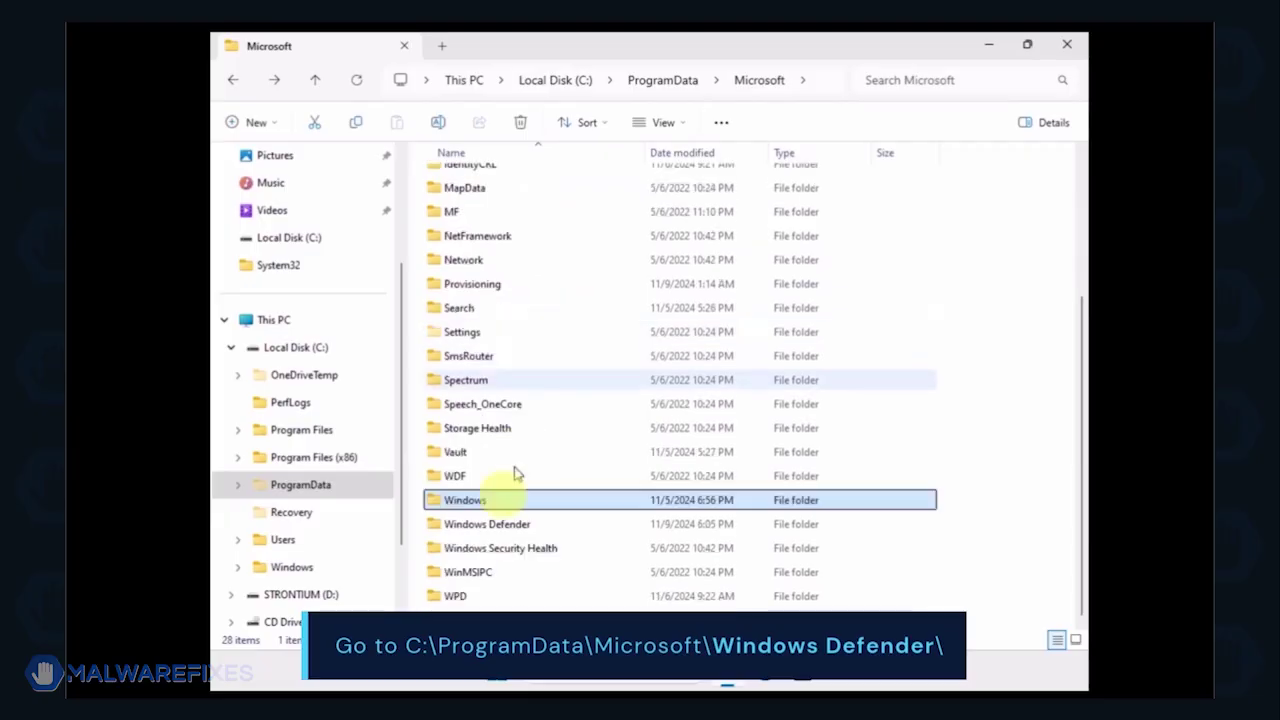
{"action": "double_click", "coordinate": [498, 527]}
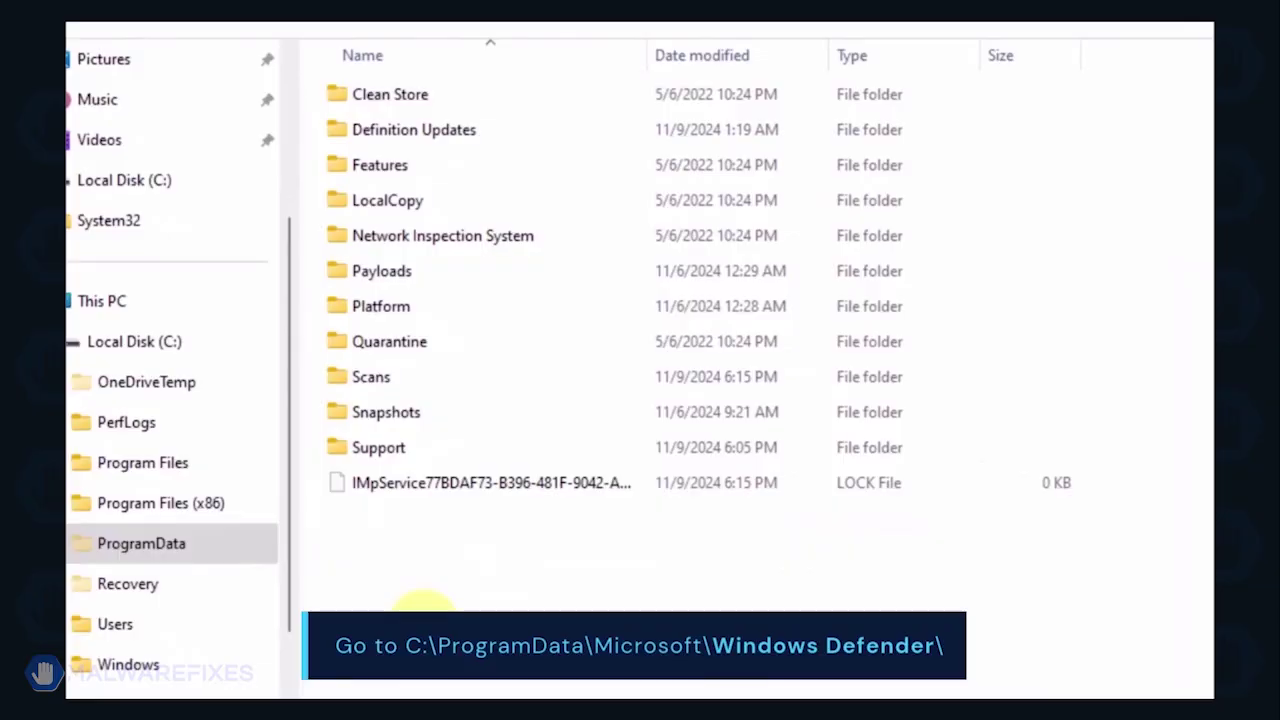
- Delete the Quarantine folder from the Windows Defender folder
{"action": "left_click", "coordinate": [404, 348]}
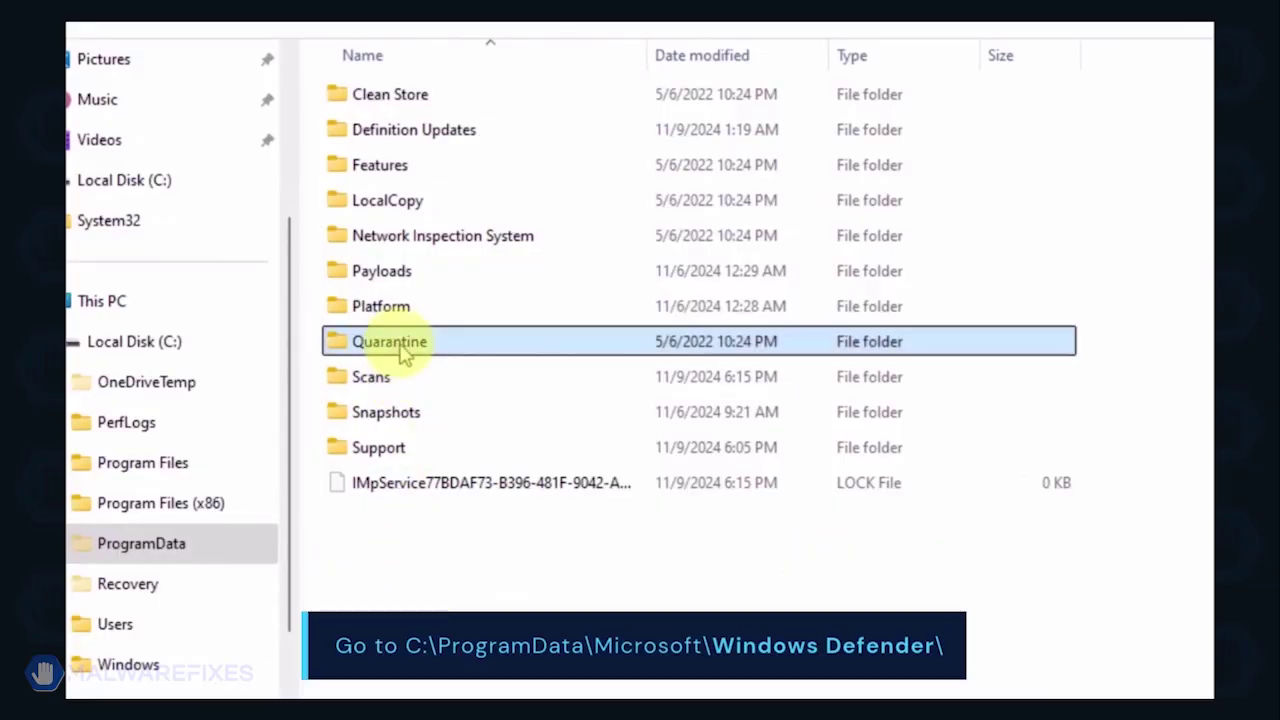
{"action": "right_click", "coordinate": [474, 354]}
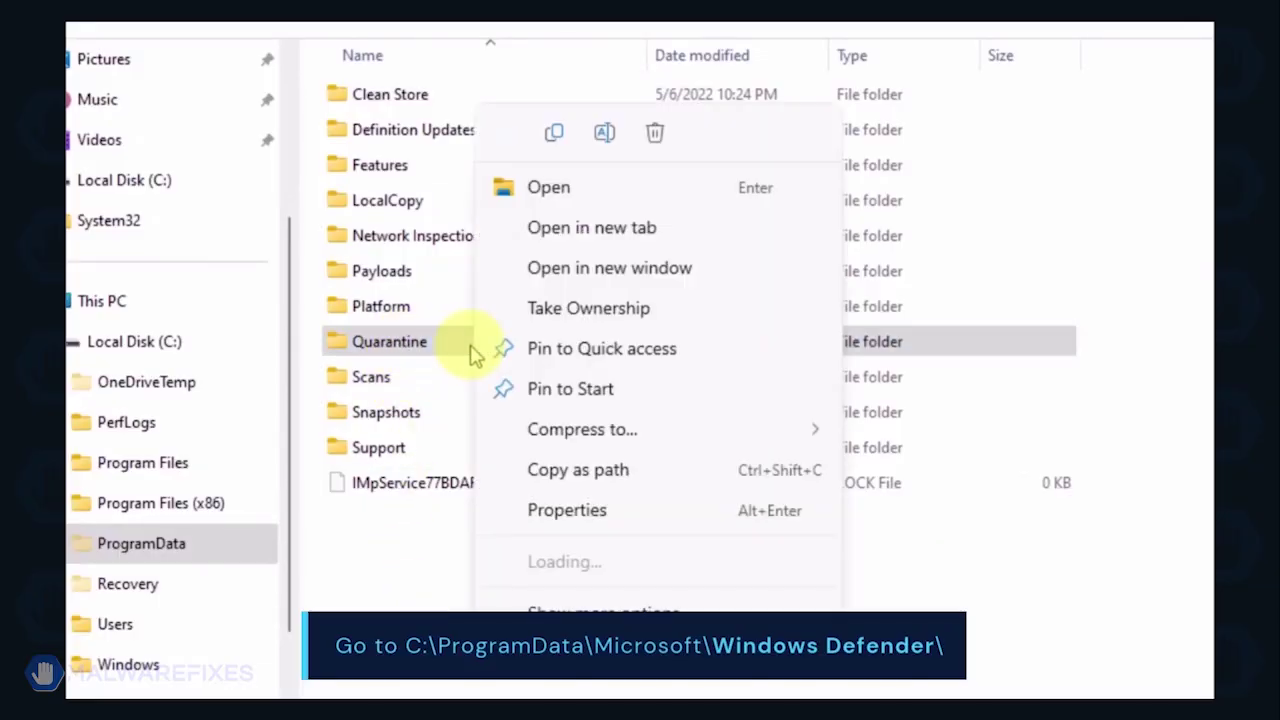
{"action": "left_click", "coordinate": [657, 137]}
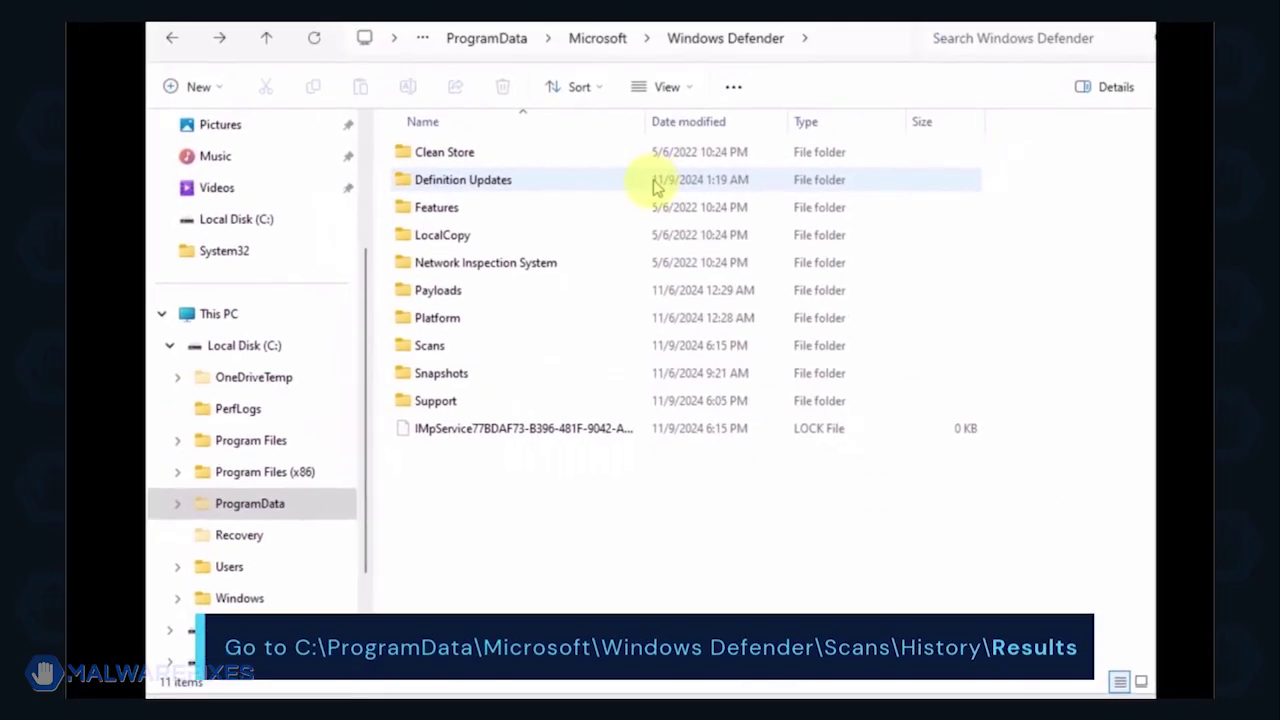
- Go to Scans\History\Results inside the Windows Defender folder and delete the Quick and Resource folders
{"action": "double_click", "coordinate": [487, 350]}
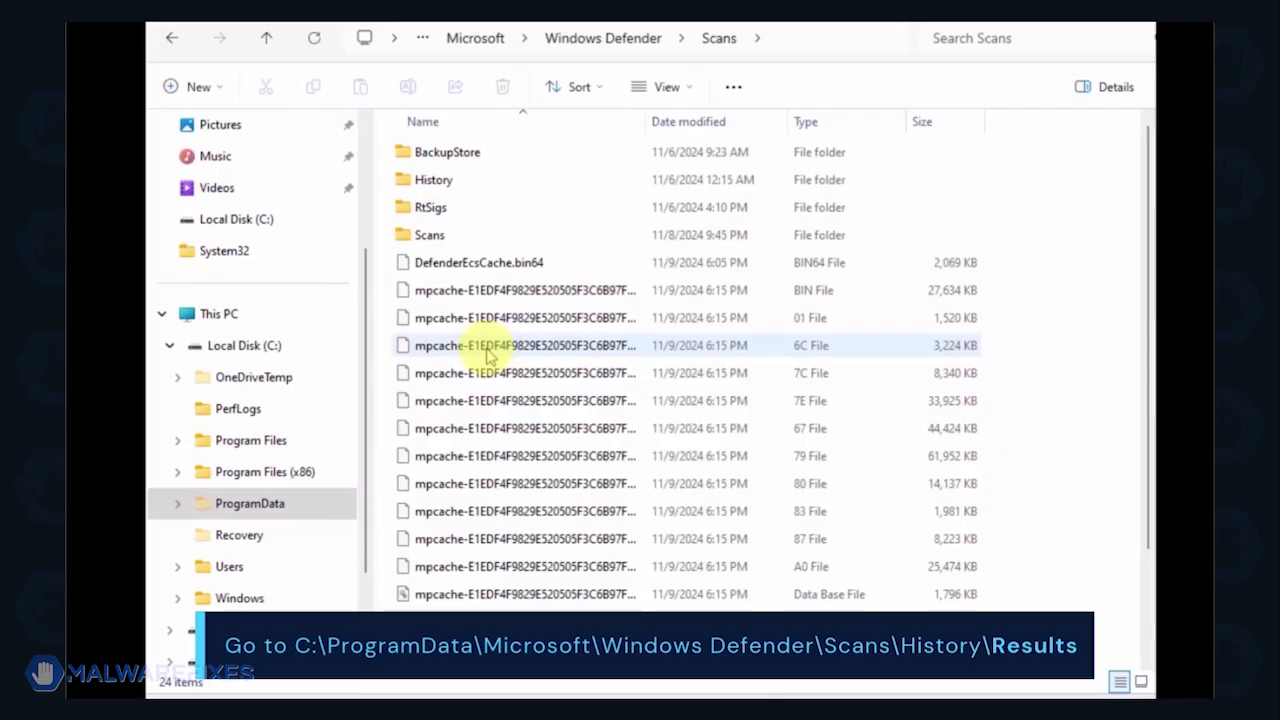
{"action": "double_click", "coordinate": [433, 180]}
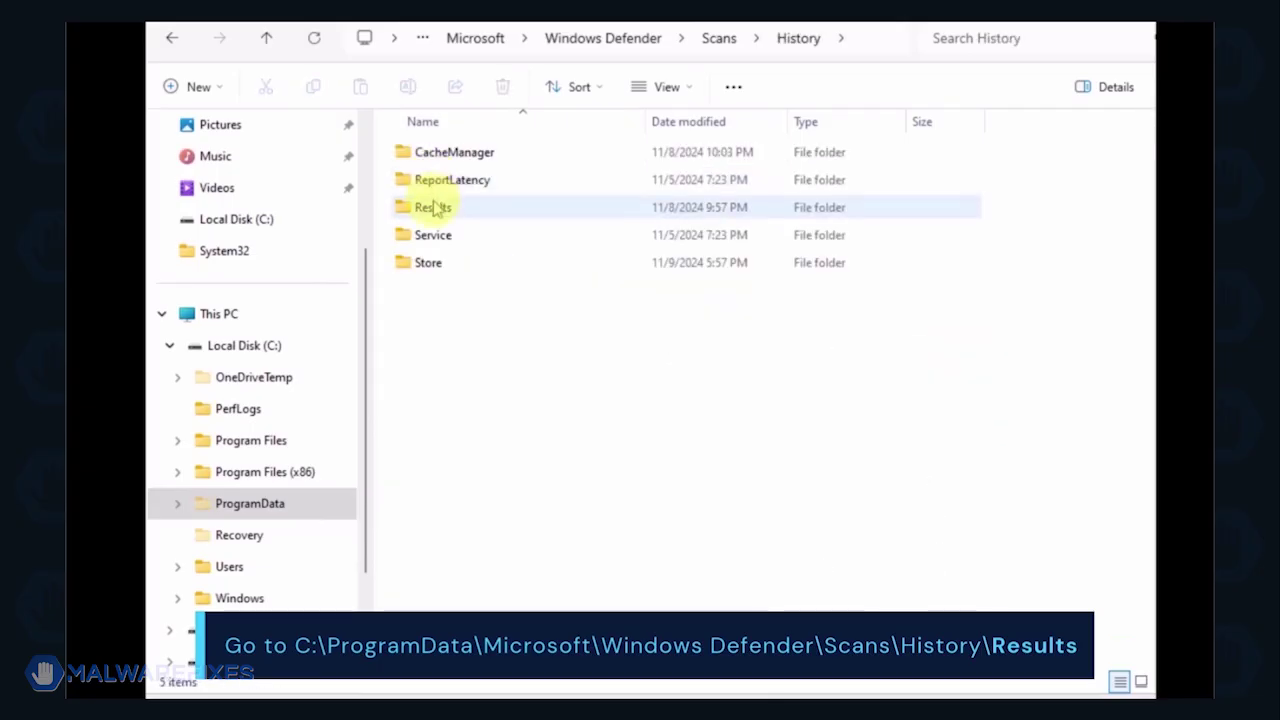
{"action": "double_click", "coordinate": [433, 208]}
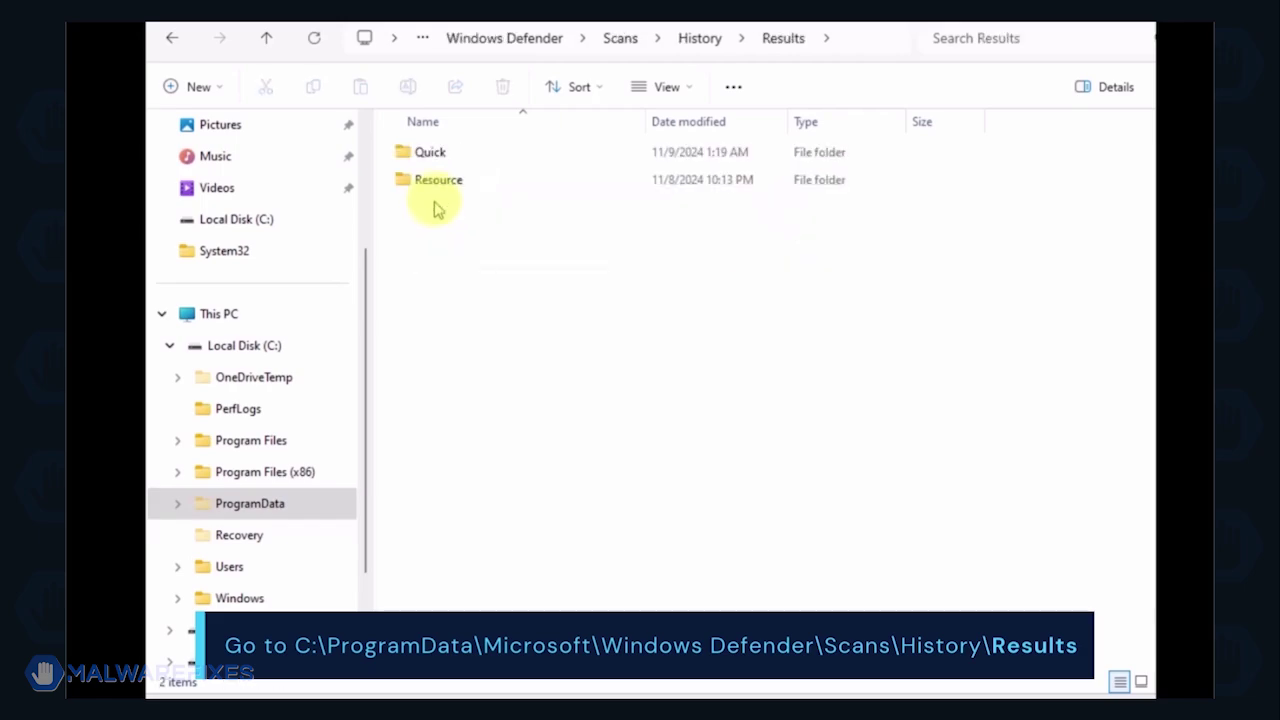
{"action": "key", "text": "ctrl+a"}
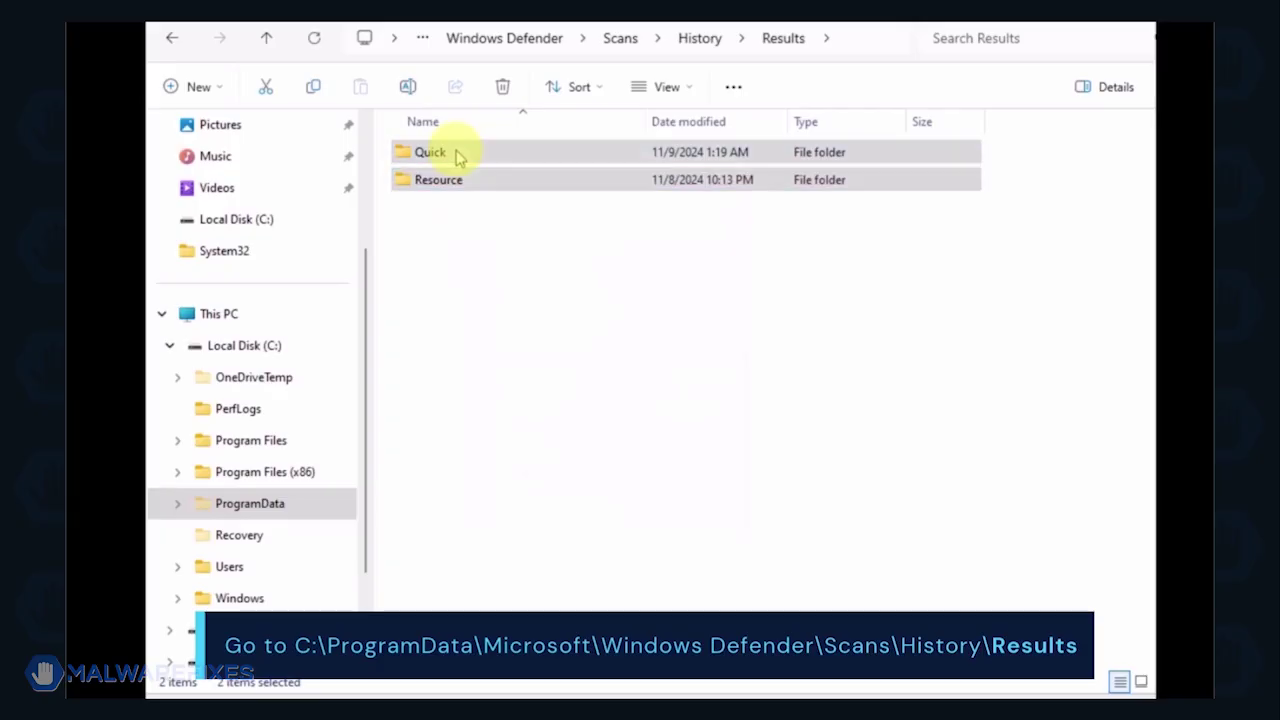
{"action": "right_click", "coordinate": [457, 155]}
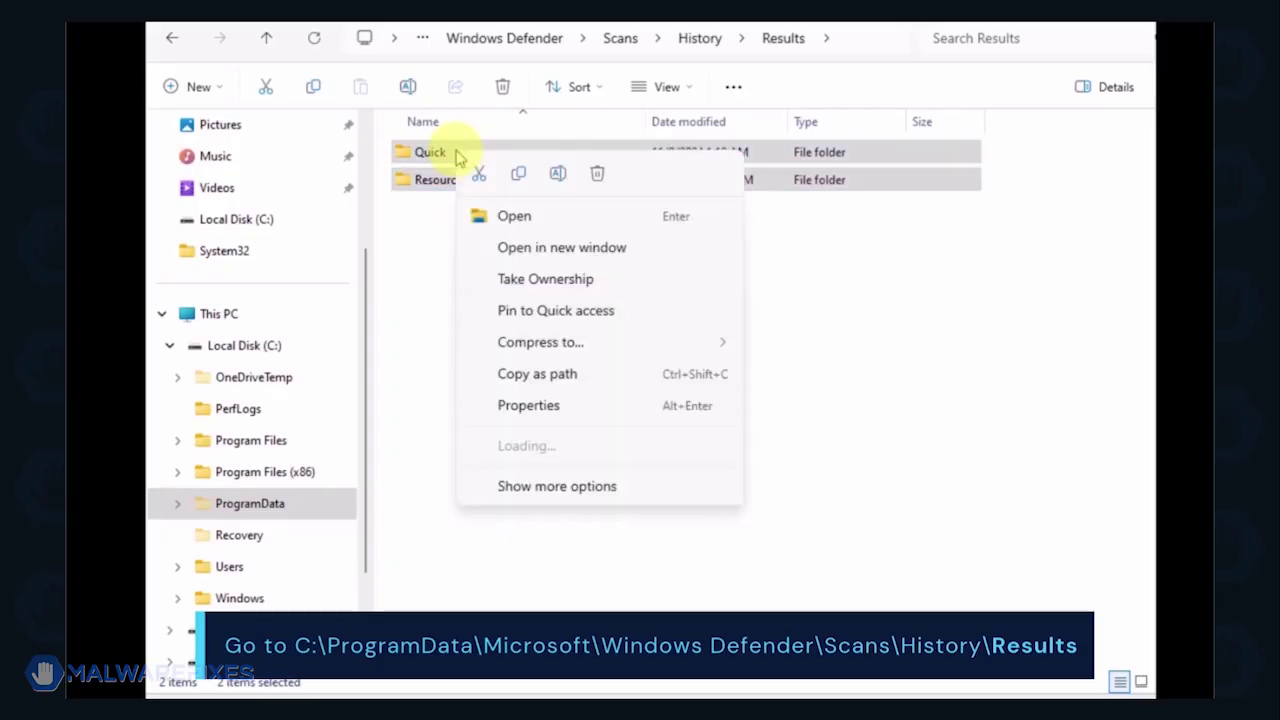
{"action": "left_click", "coordinate": [593, 177]}
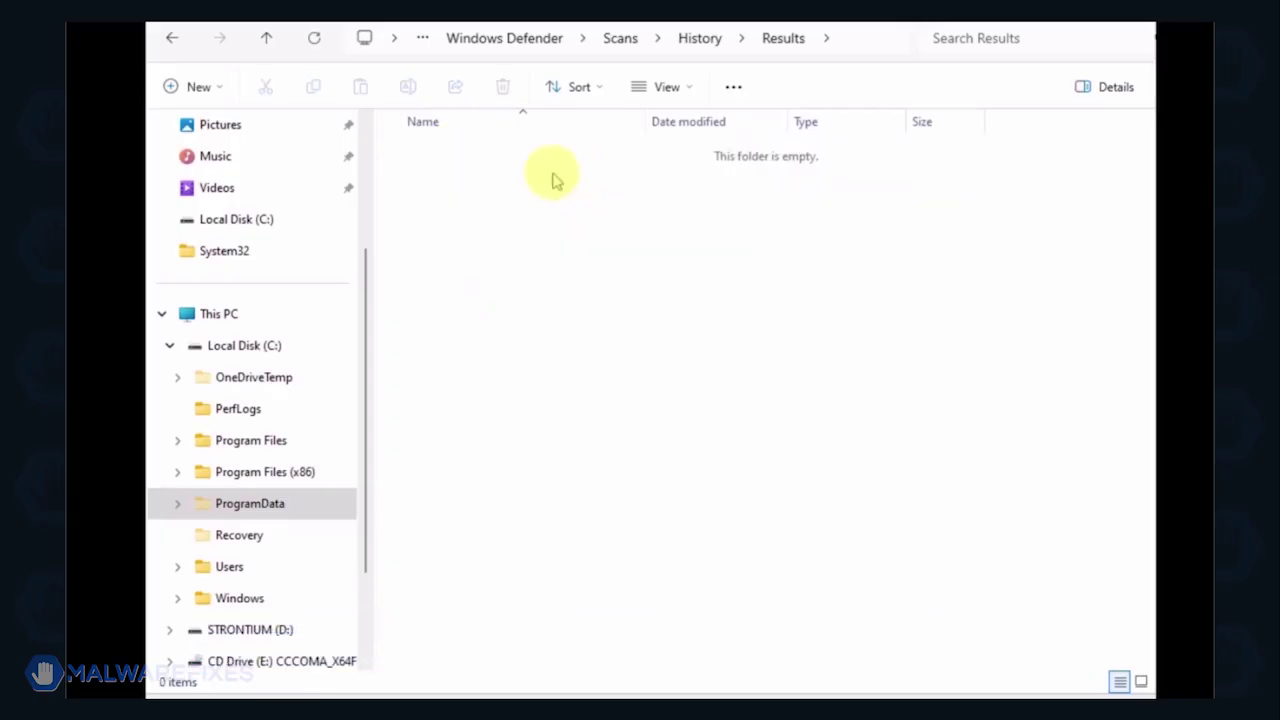
- Delete the Unknown text document from the neighbouring History\Service folder and close File Explorer
{"action": "left_click", "coordinate": [167, 39]}
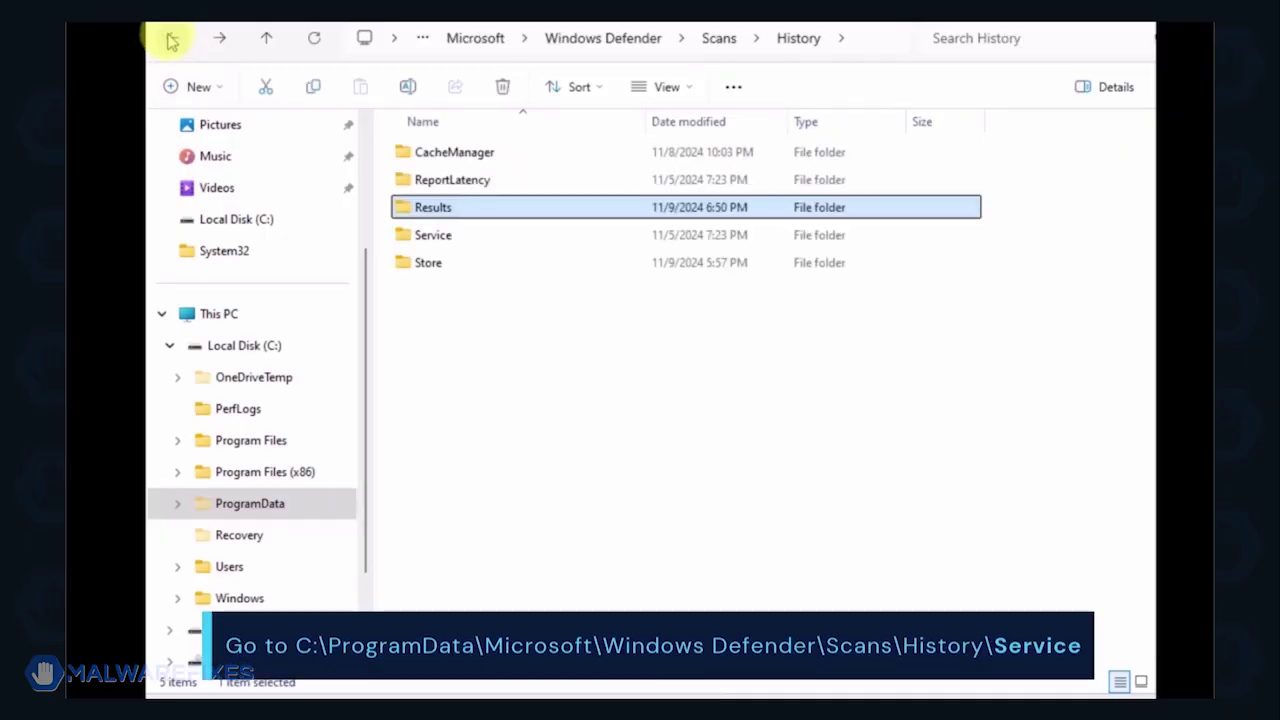
{"action": "double_click", "coordinate": [438, 237]}
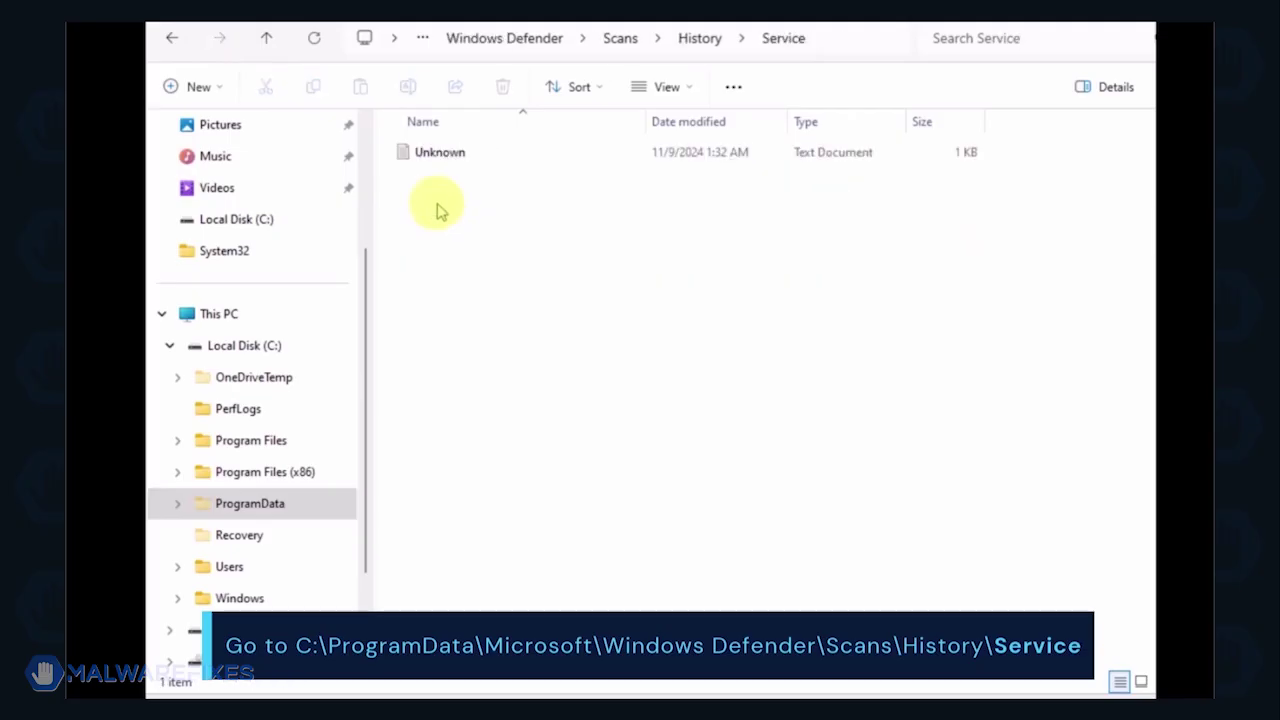
{"action": "left_click", "coordinate": [440, 152]}
{"action": "right_click", "coordinate": [437, 156]}
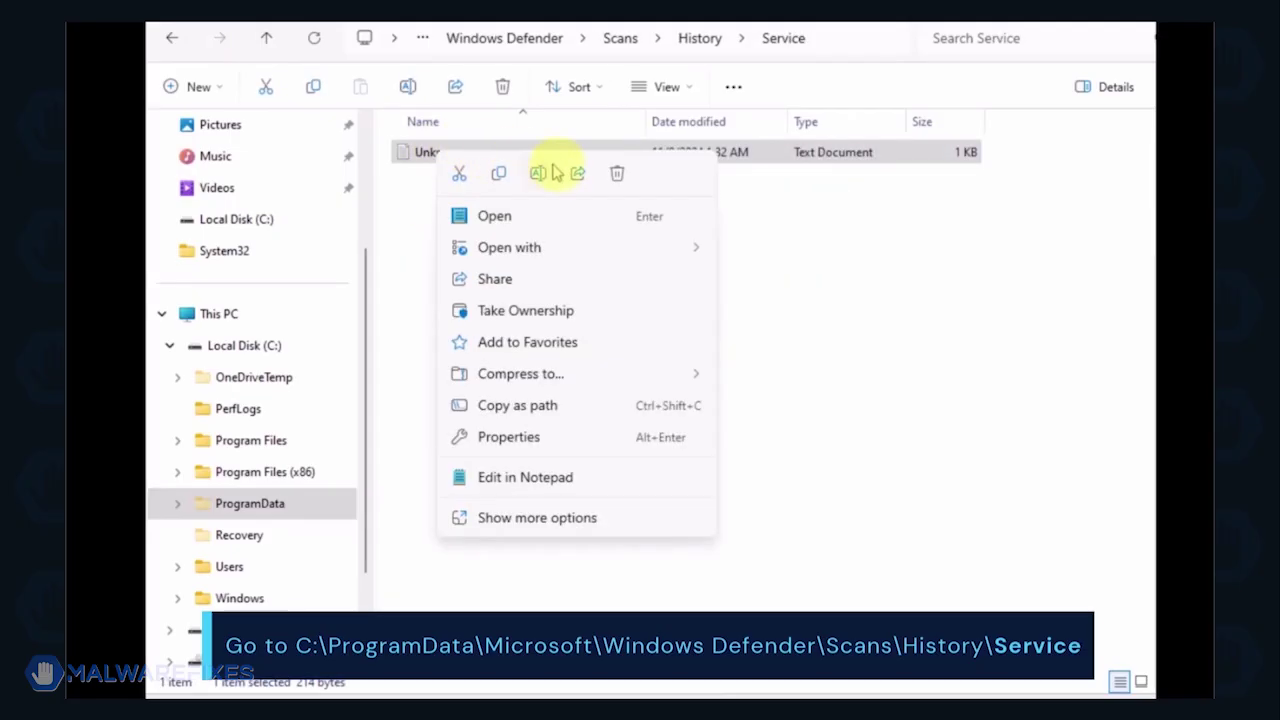
{"action": "left_click", "coordinate": [613, 174]}
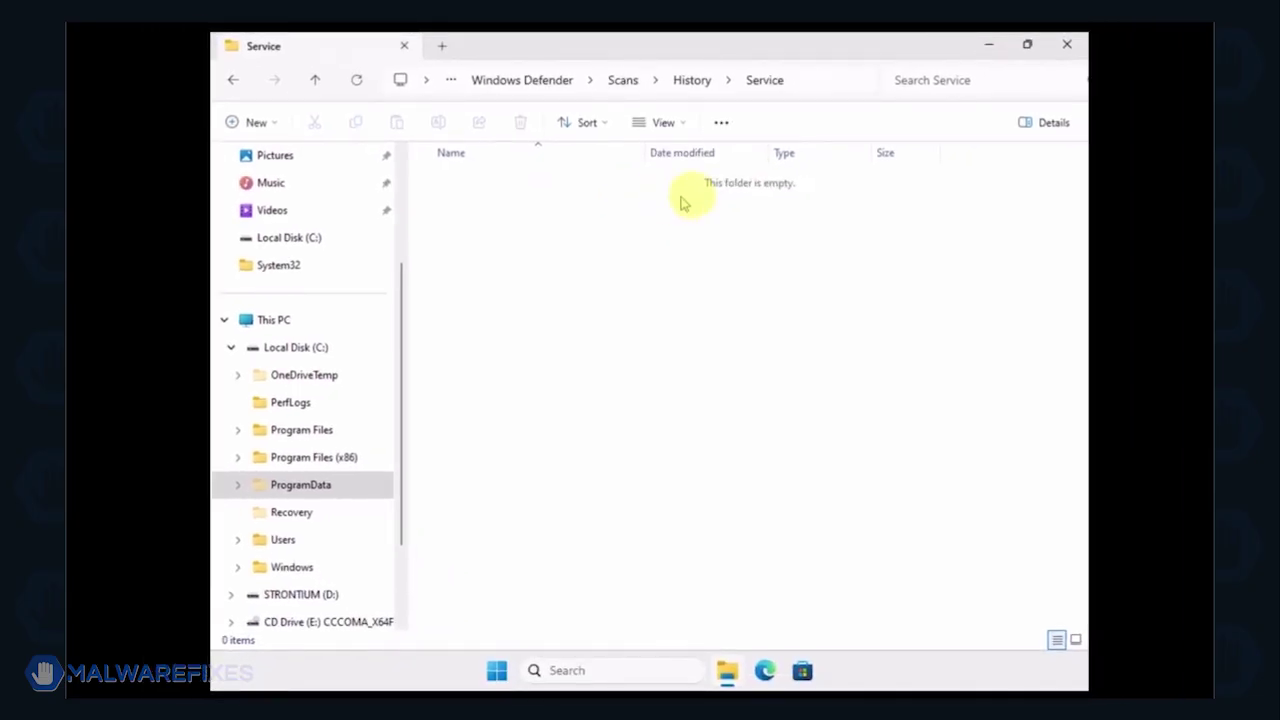
{"action": "left_click", "coordinate": [1068, 46]}
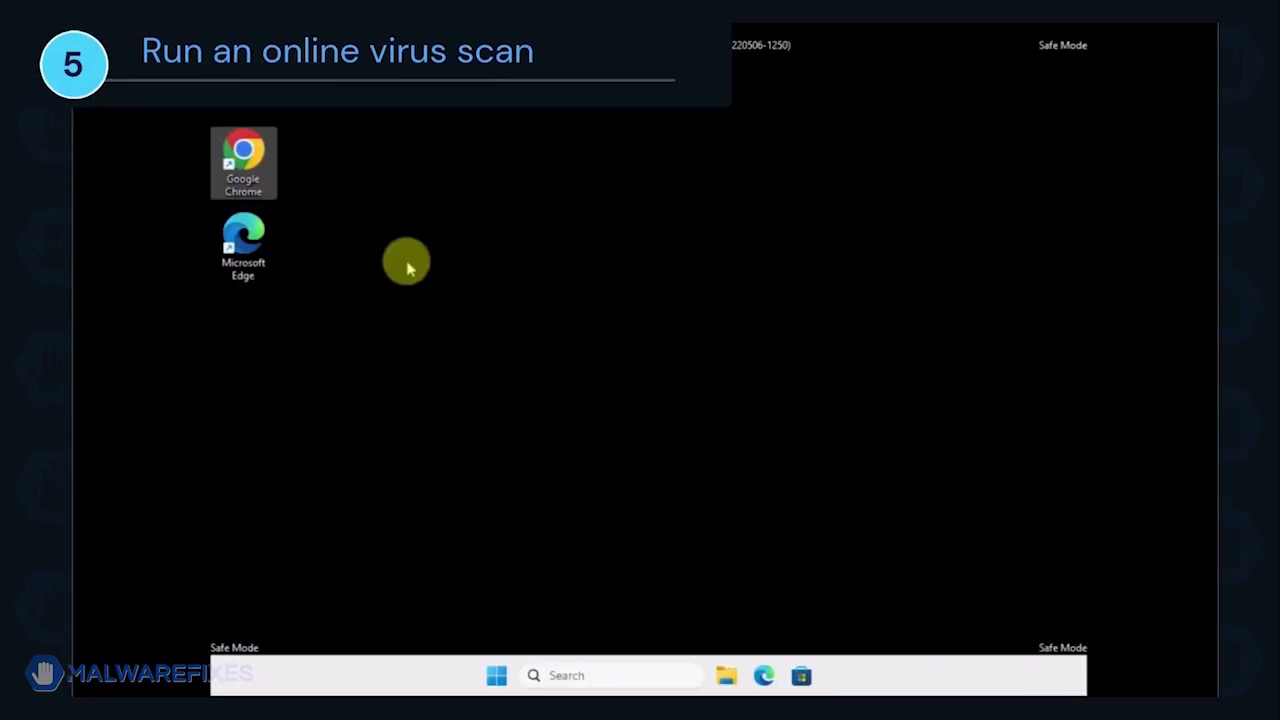
- Switch to Google Chrome, search for "eSET's Free Online Scanner" and open ESET's free scanner page at eset.com/afr/online-scanner
{"action": "double_click", "coordinate": [265, 166]}
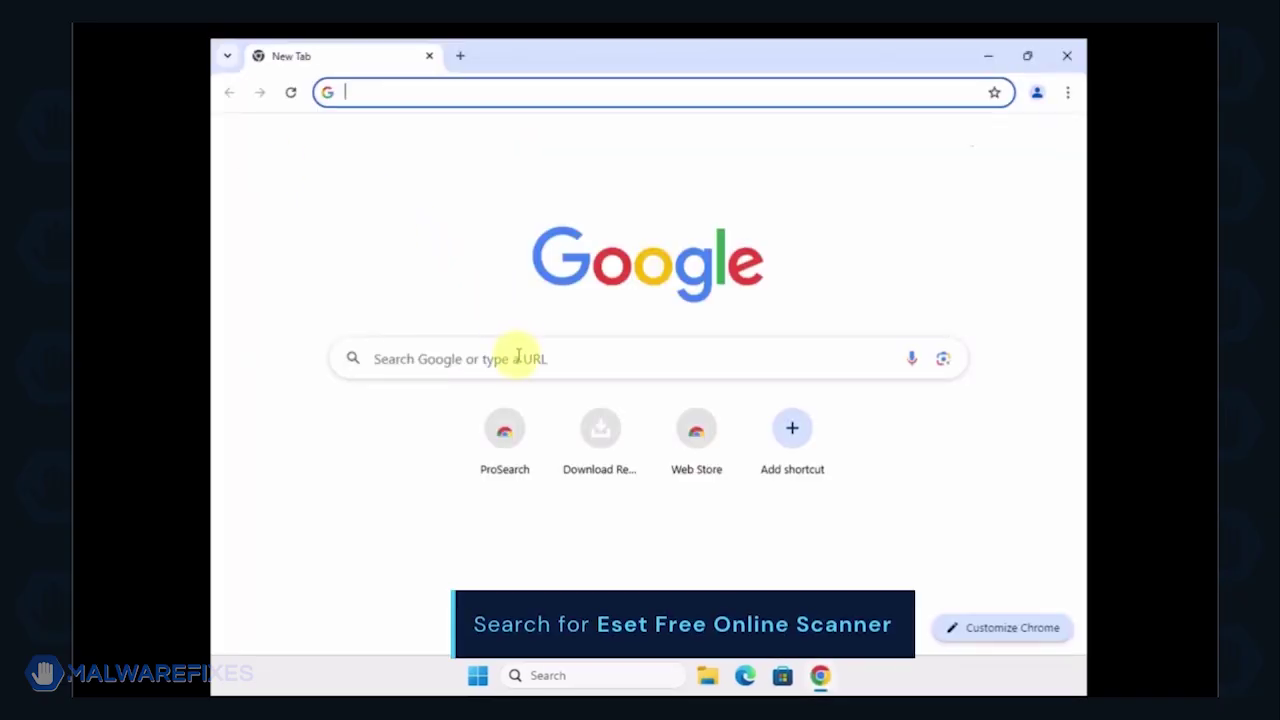
{"action": "left_click", "coordinate": [518, 358]}
{"action": "type", "text": "eSET's Free Online Scanner"}
{"action": "key", "text": "Return"}
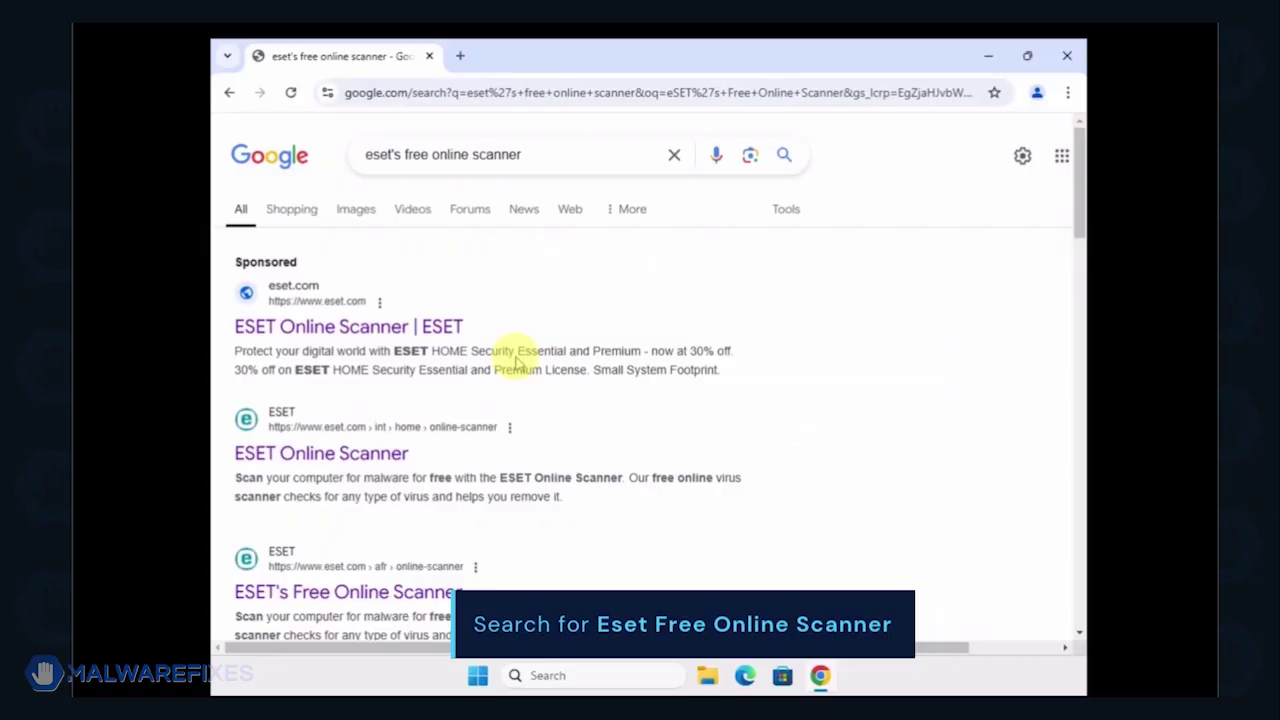
{"action": "scroll", "coordinate": [516, 358], "scroll_direction": "down", "scroll_amount": 3}
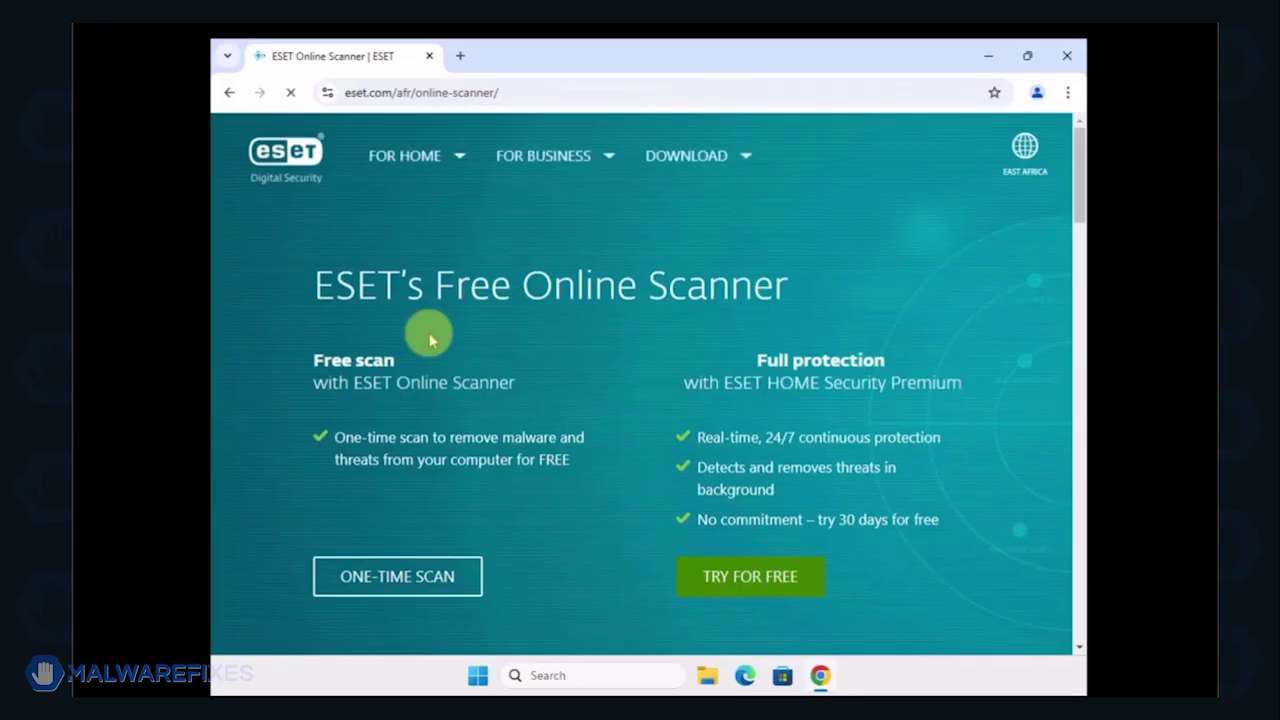
- Download the one-time scan tool and launch esetonlinescanner from its download folder
{"action": "left_click", "coordinate": [412, 576]}
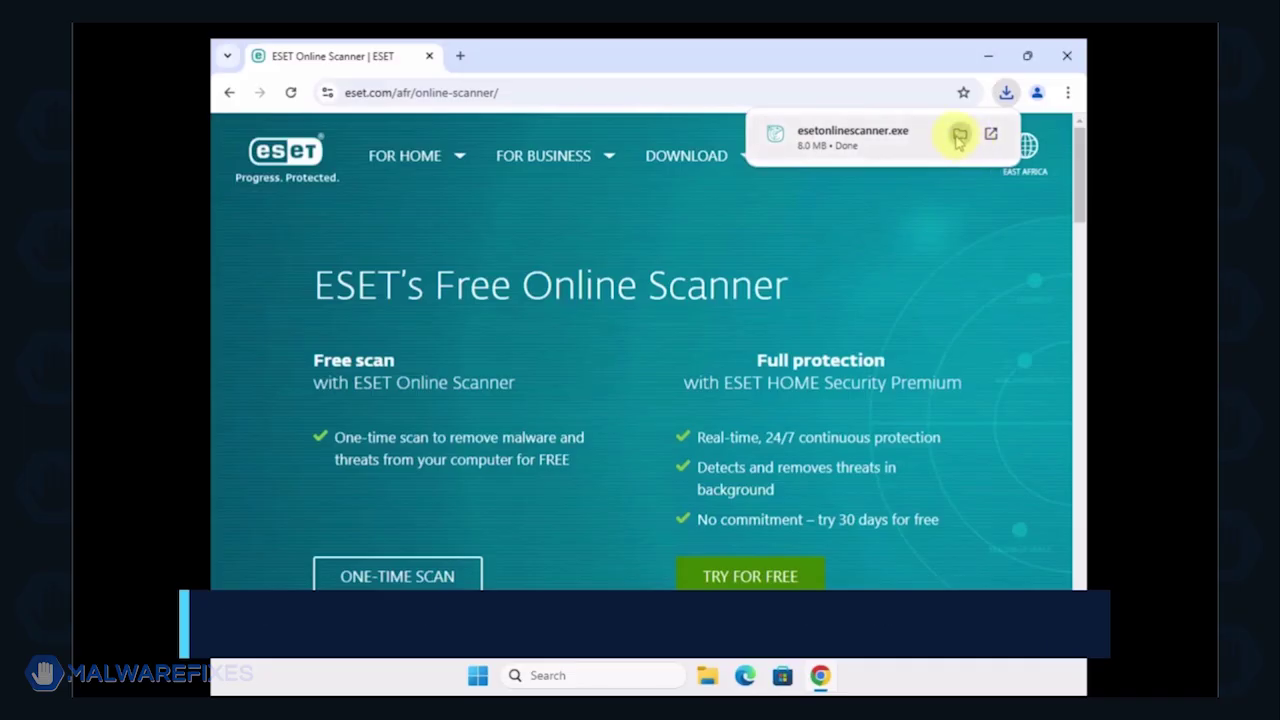
{"action": "left_click", "coordinate": [959, 135]}
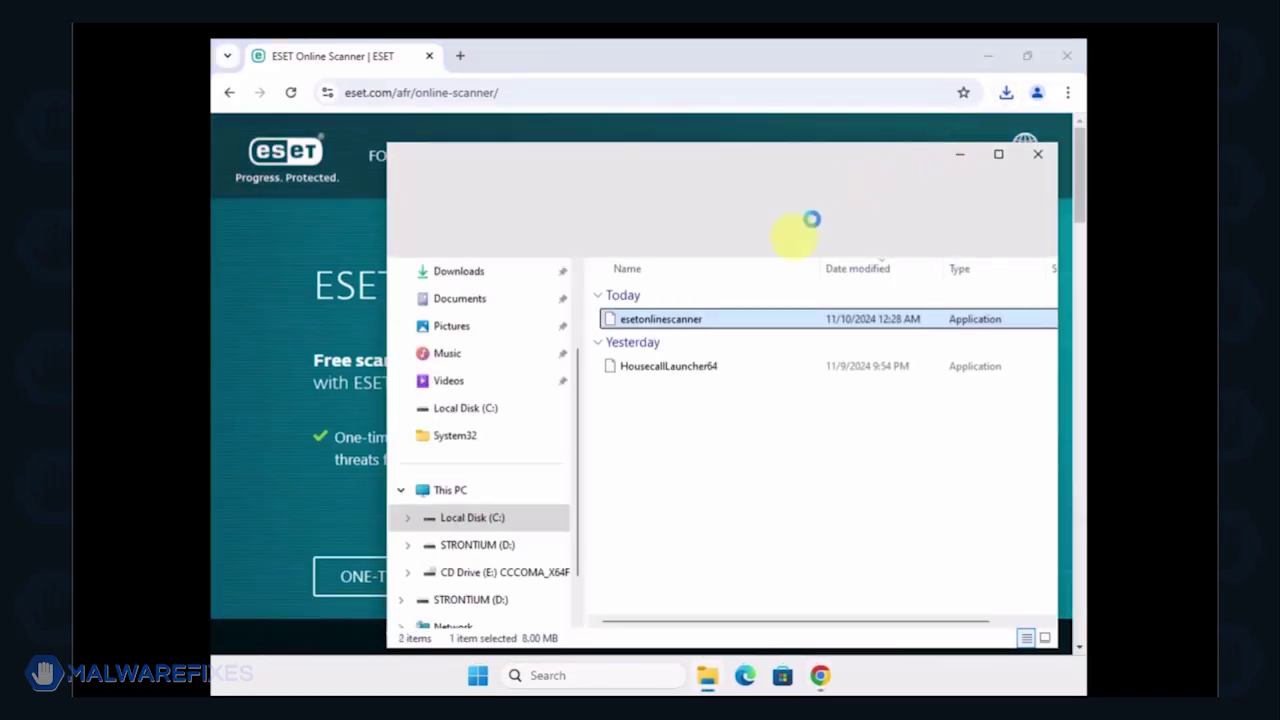
{"action": "right_click", "coordinate": [713, 324]}
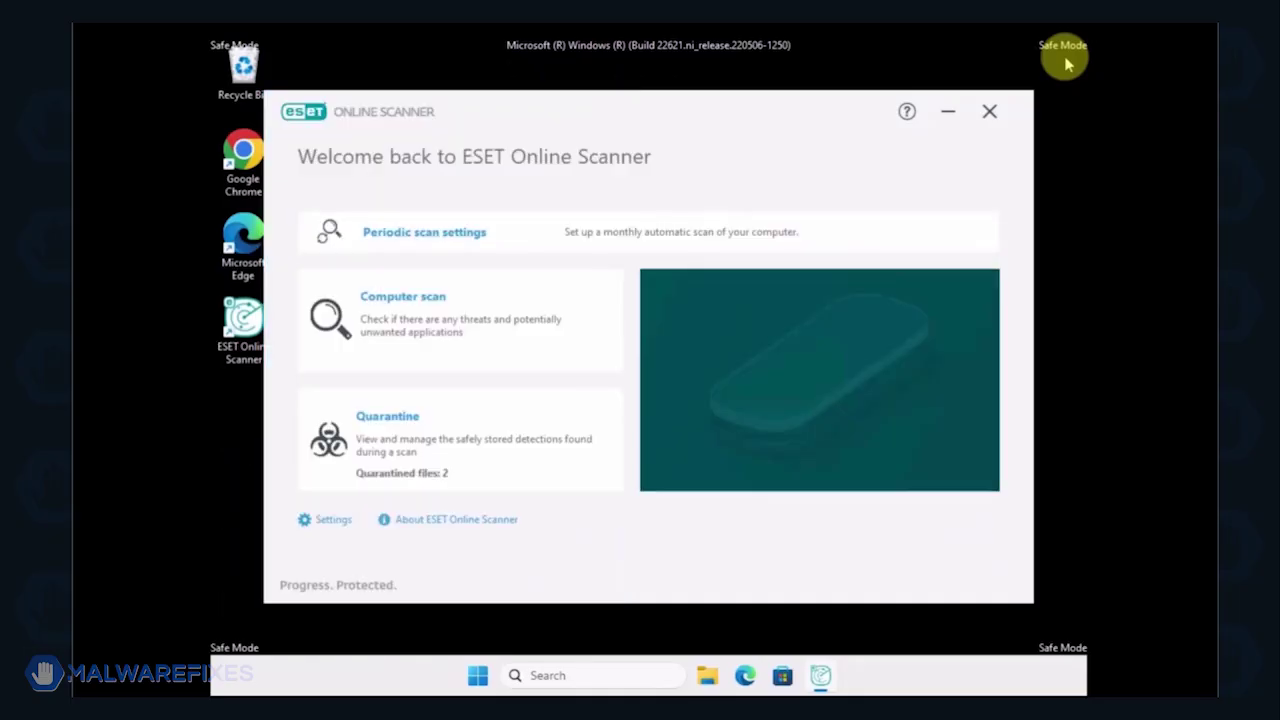
- Run a full computer scan and close ESET Online Scanner without requesting the results by email
{"action": "left_click", "coordinate": [430, 328]}
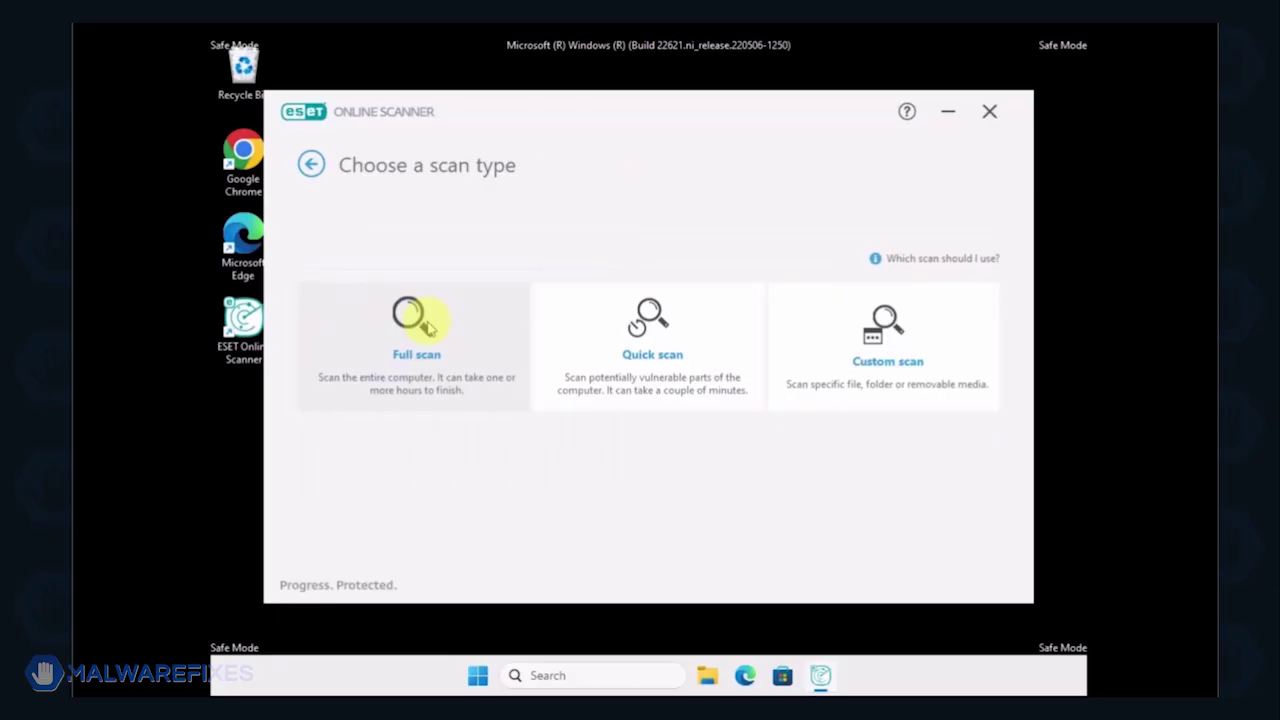
{"action": "left_click", "coordinate": [428, 325]}
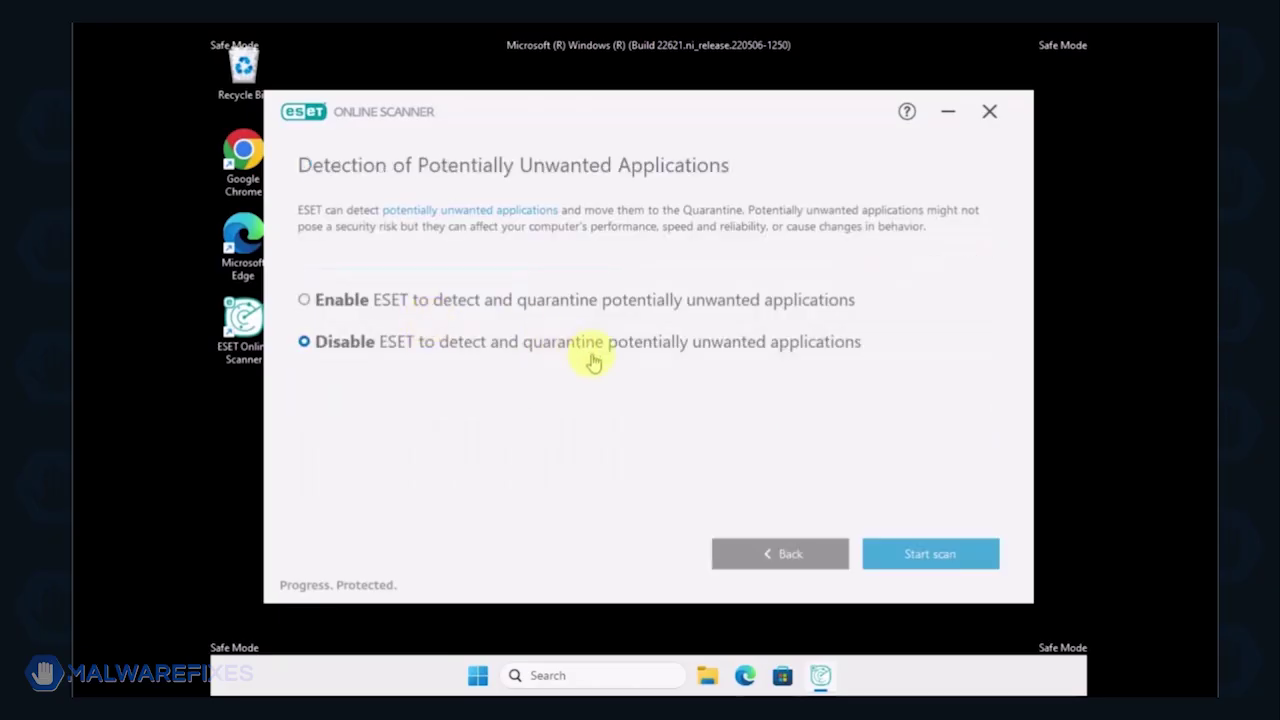
{"action": "left_click", "coordinate": [950, 565]}
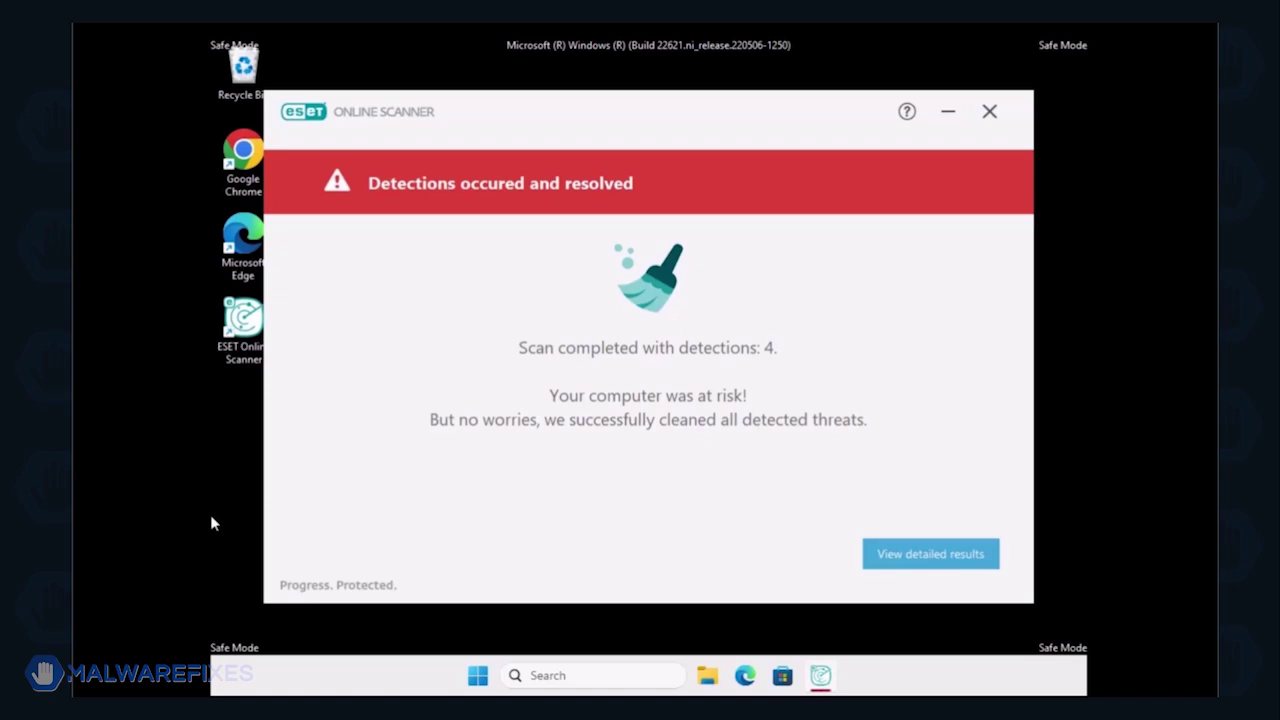
{"action": "left_click", "coordinate": [949, 565]}
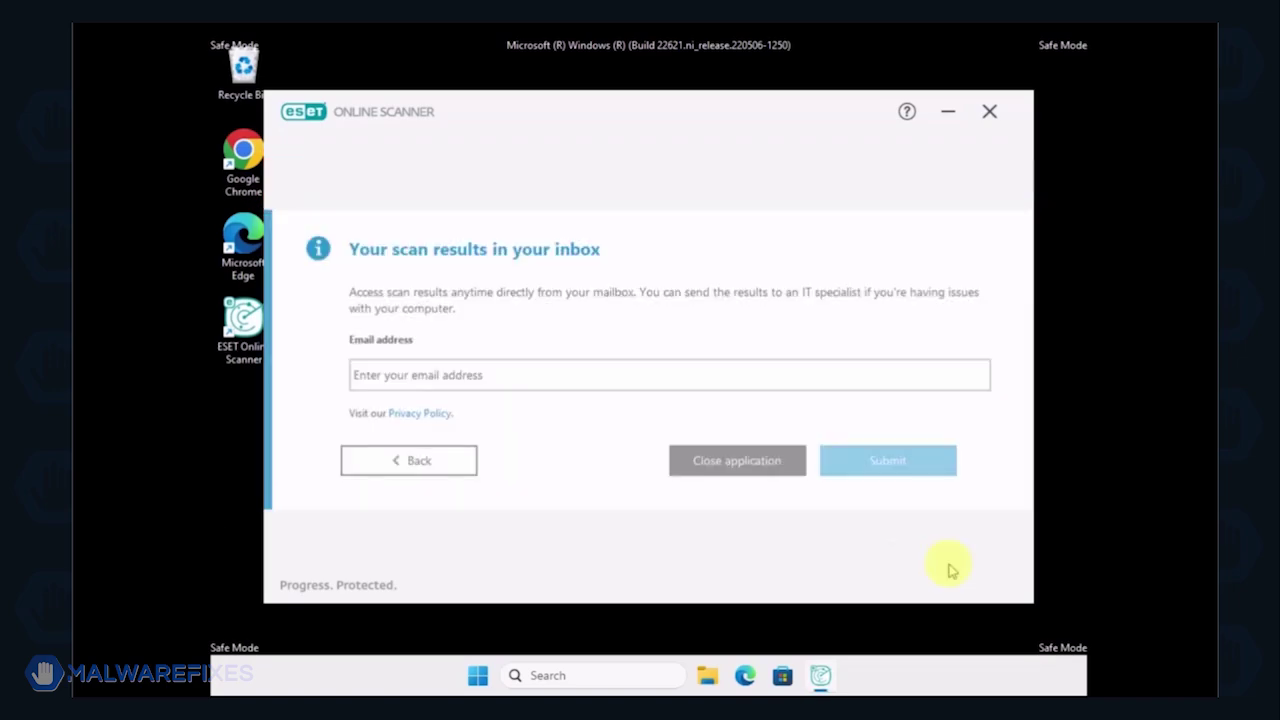
{"action": "left_click", "coordinate": [731, 462]}
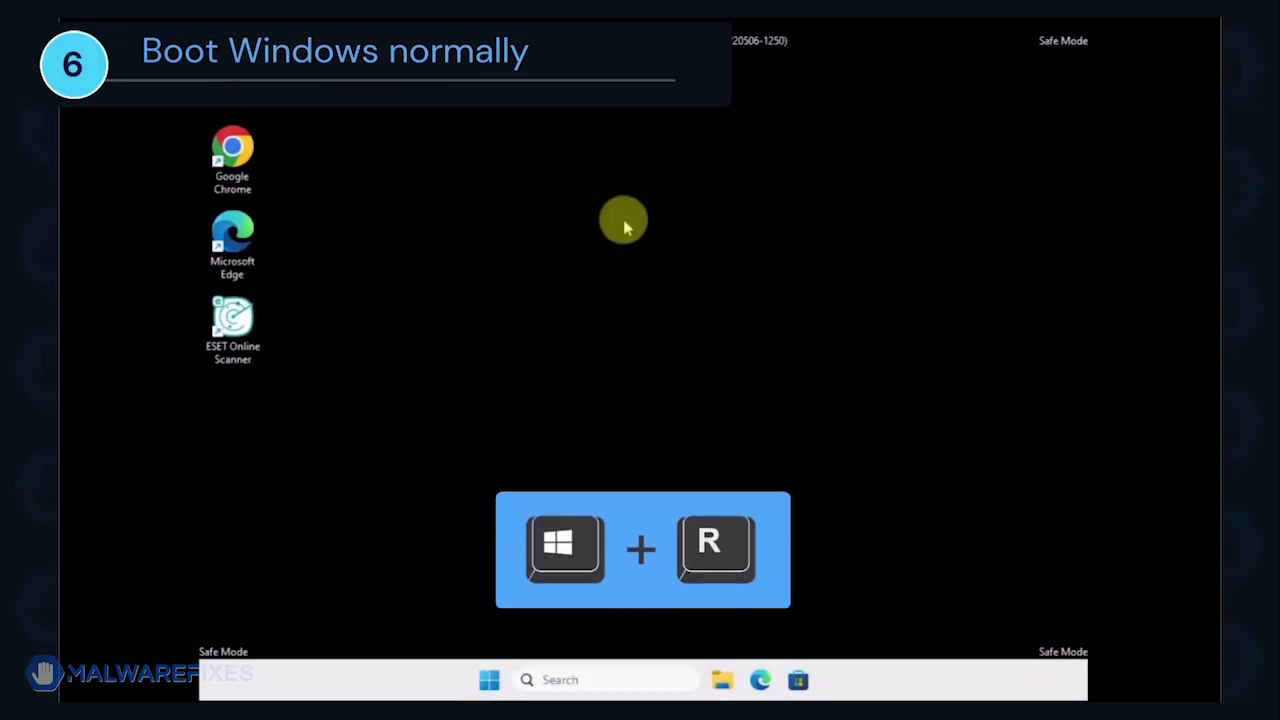
- Run msconfig, set the startup selection to Normal startup and restart the computer to apply it
{"action": "key", "text": "super+r"}
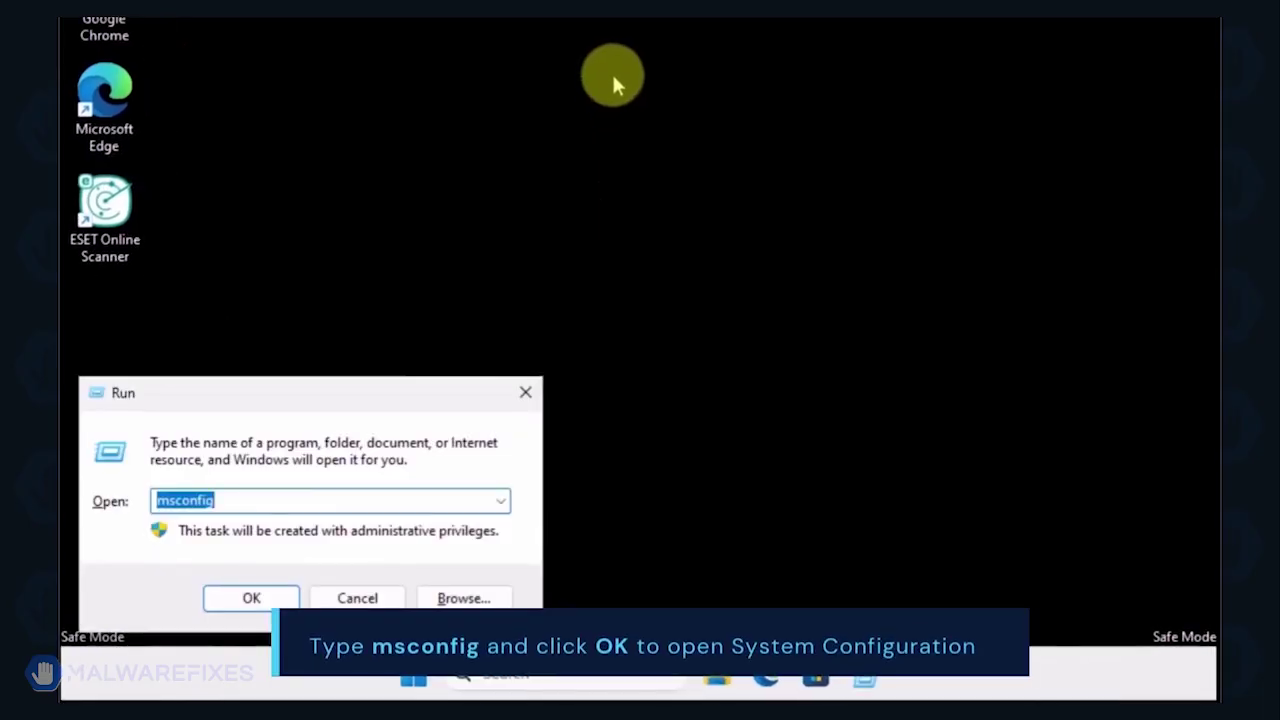
{"action": "left_click", "coordinate": [270, 501]}
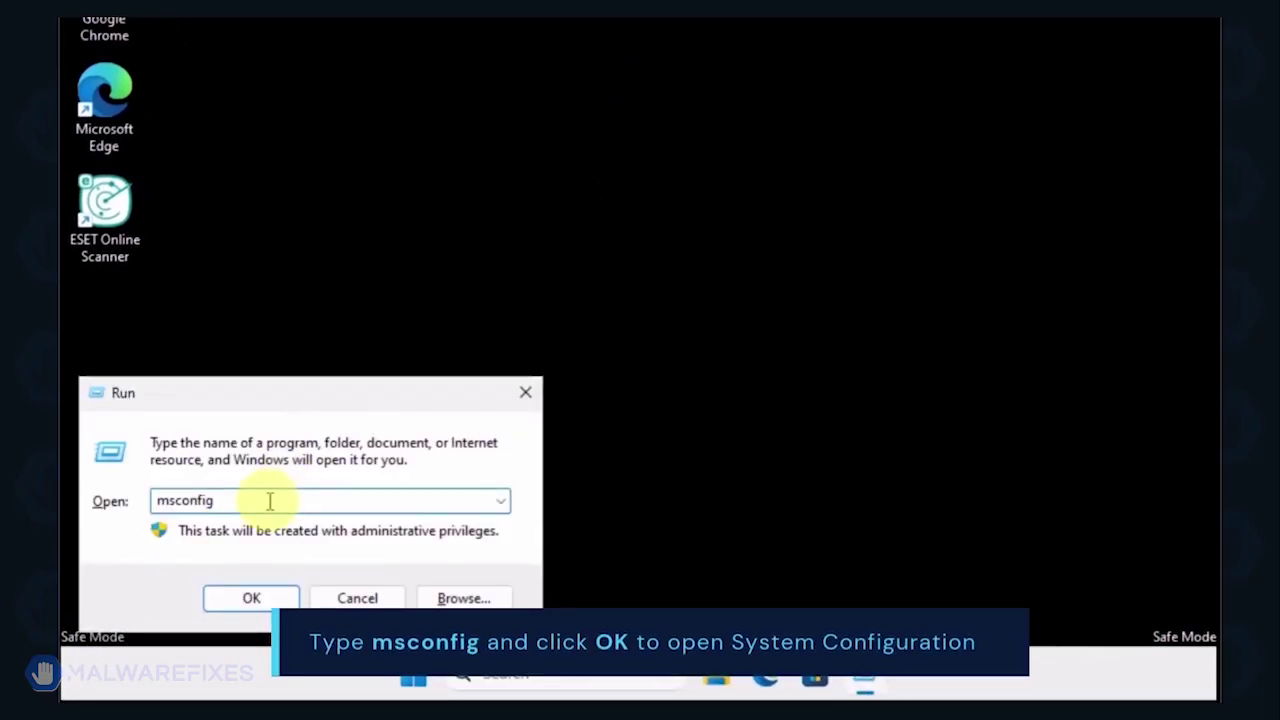
{"action": "left_click", "coordinate": [255, 600]}
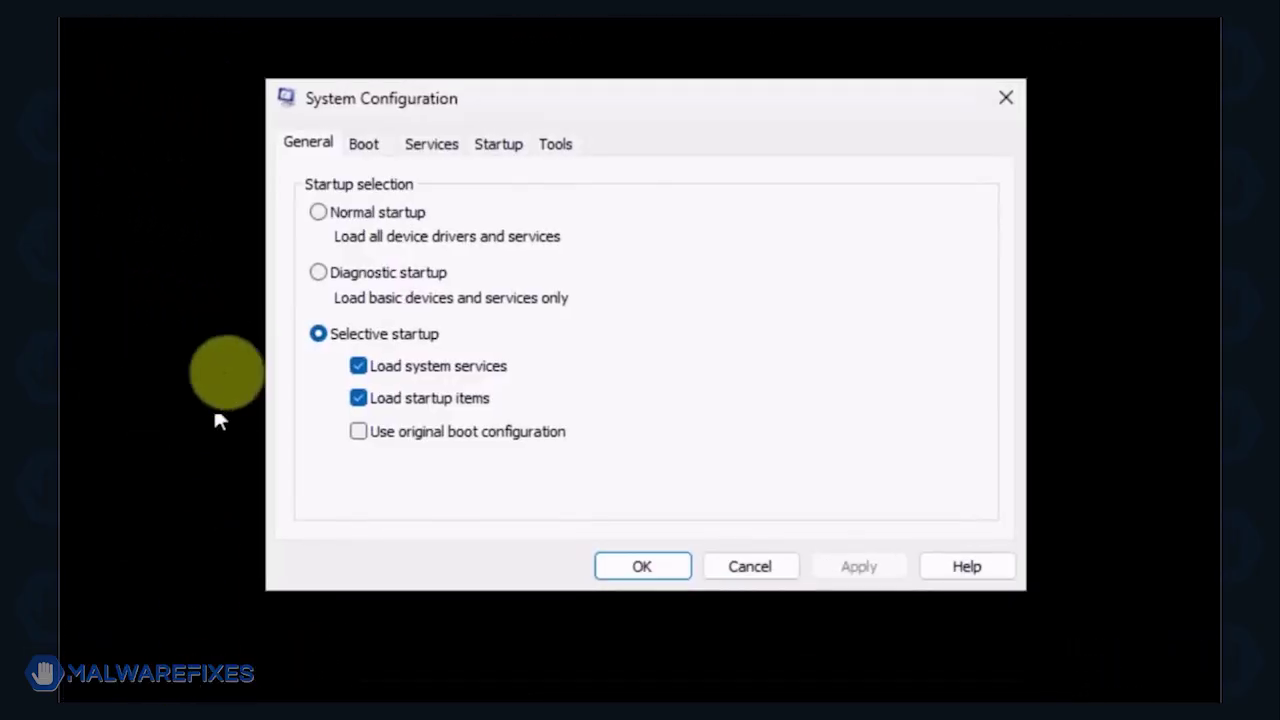
{"action": "left_click", "coordinate": [318, 212]}
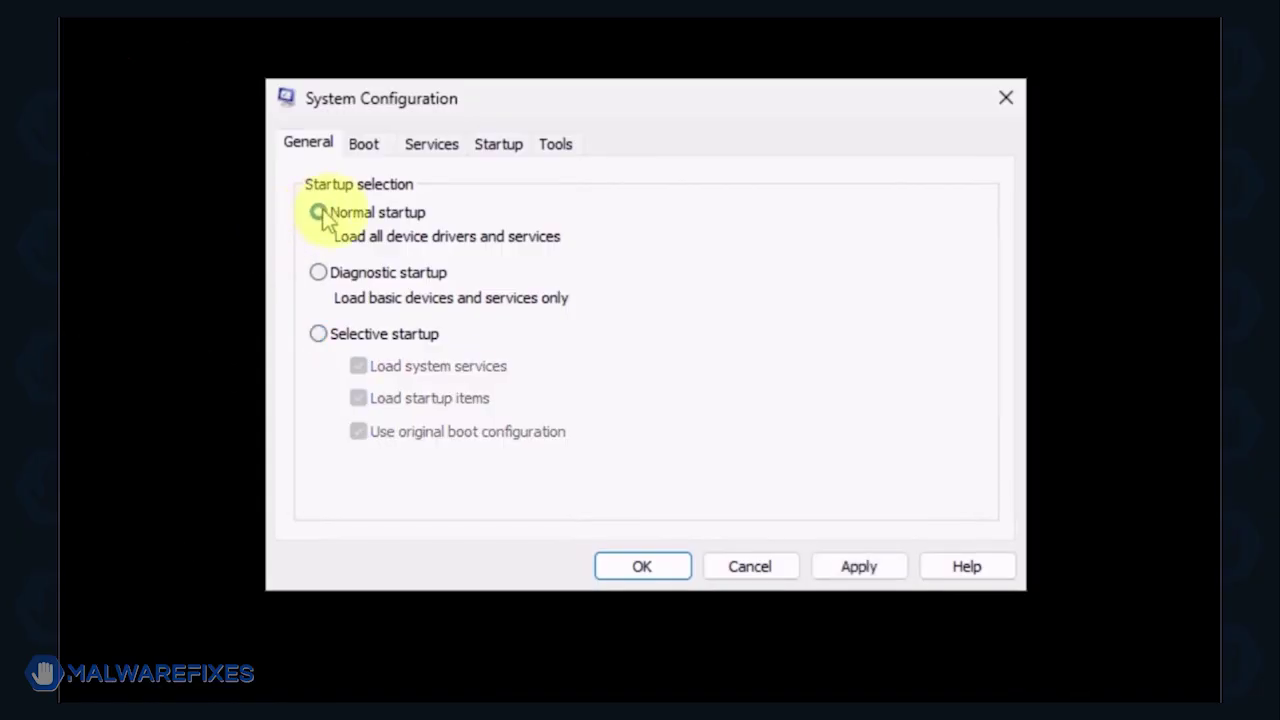
{"action": "left_click", "coordinate": [840, 560]}
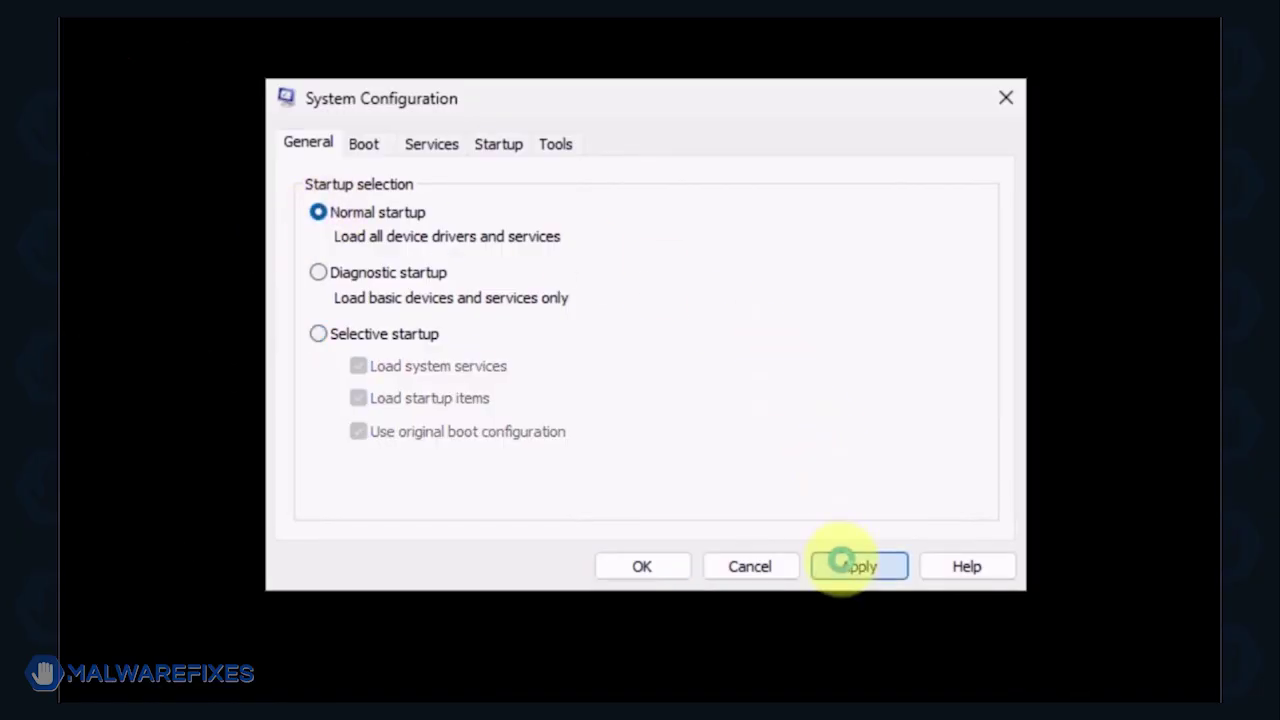
{"action": "left_click", "coordinate": [622, 570]}
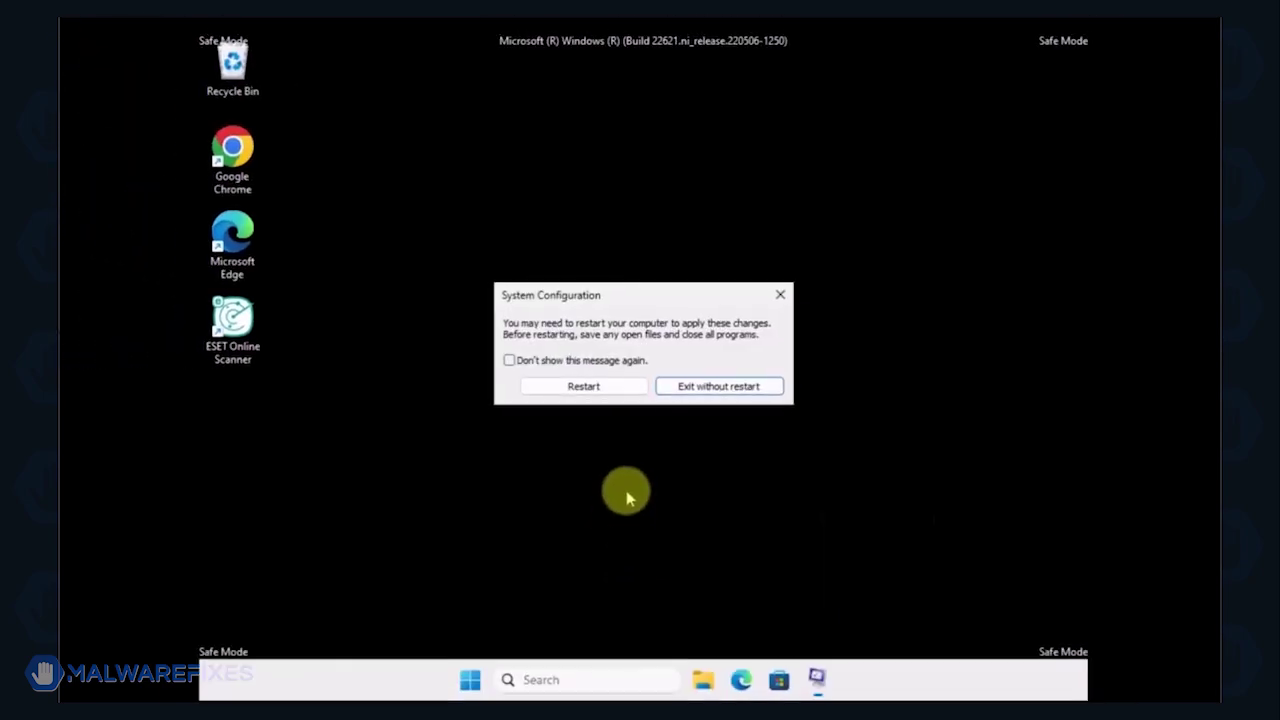
{"action": "left_click", "coordinate": [584, 386]}
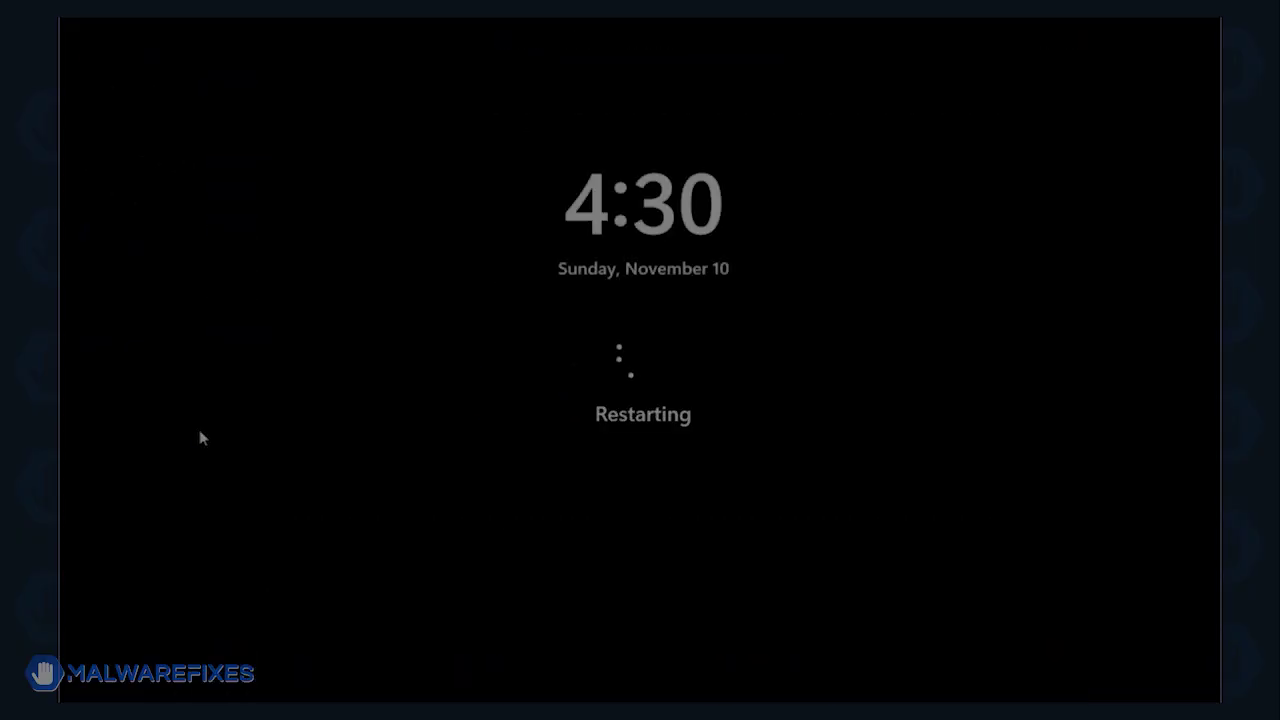